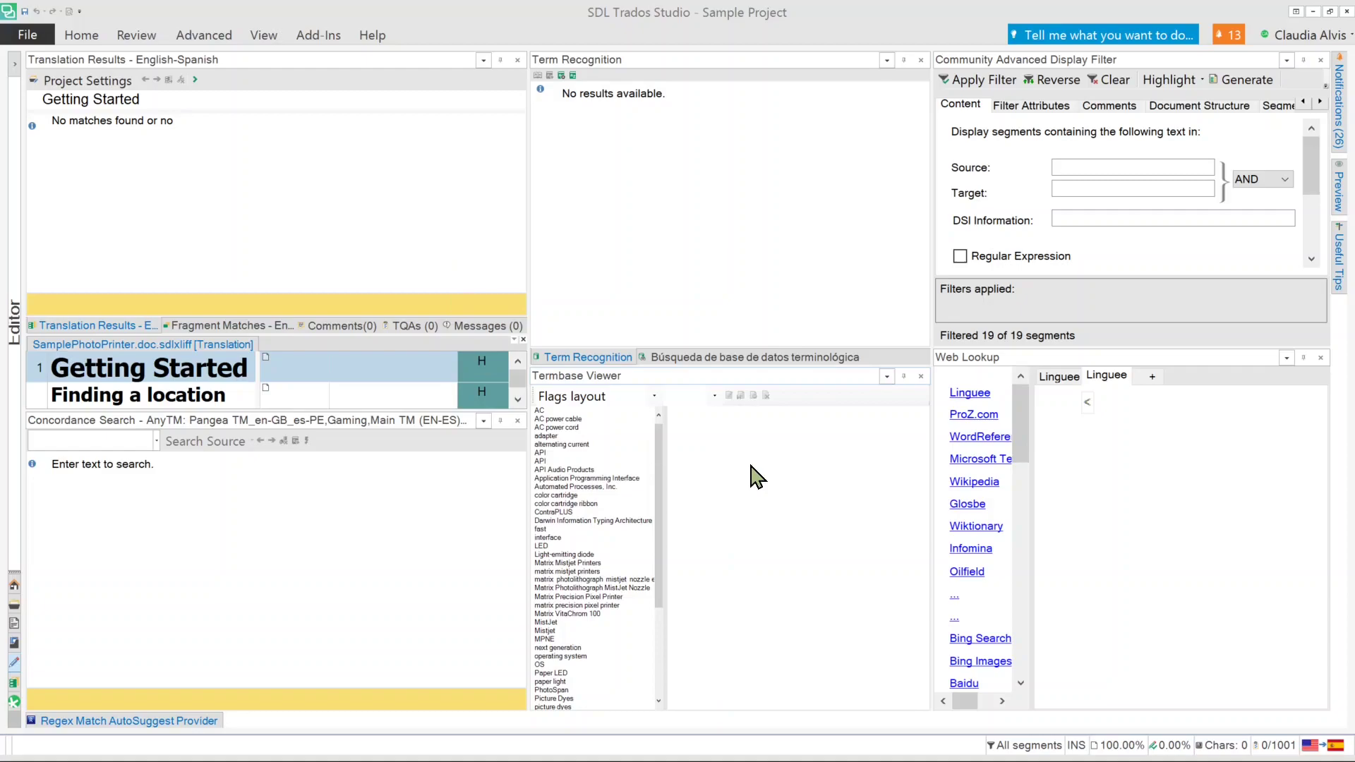
- Close the Display Filter and Web Lookup panels and drag the splitter right to widen the left panes
left_click(1320, 61)
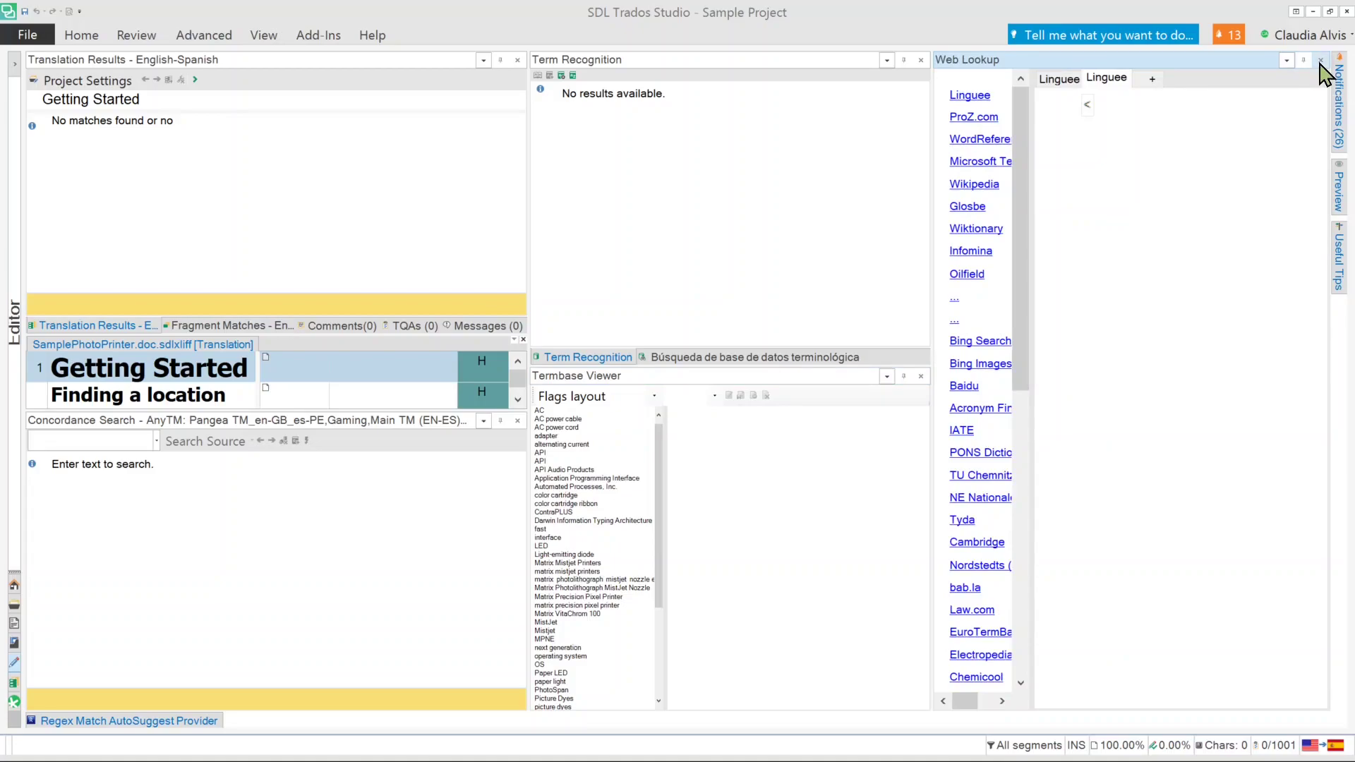
left_click(1320, 61)
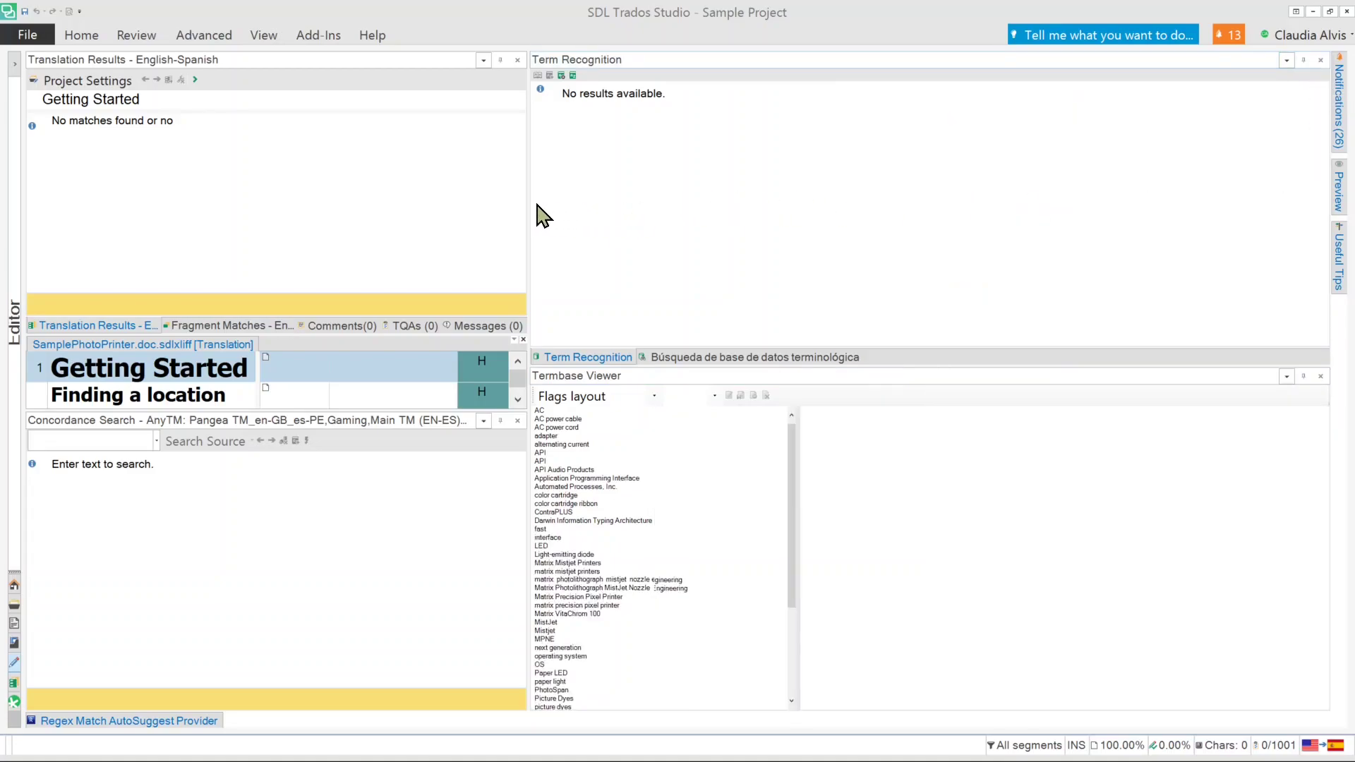
left_click_drag(530, 202, 910, 197)
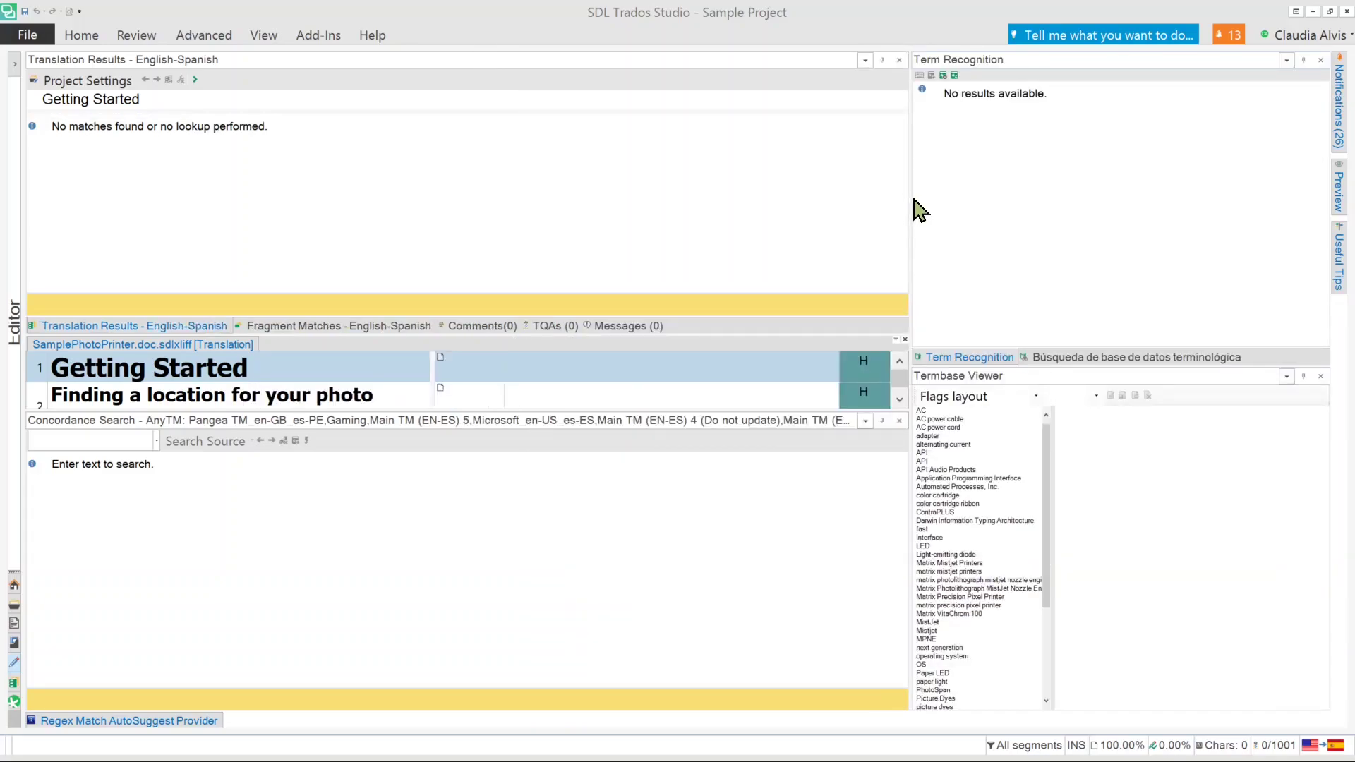
left_click_drag(912, 203, 972, 202)
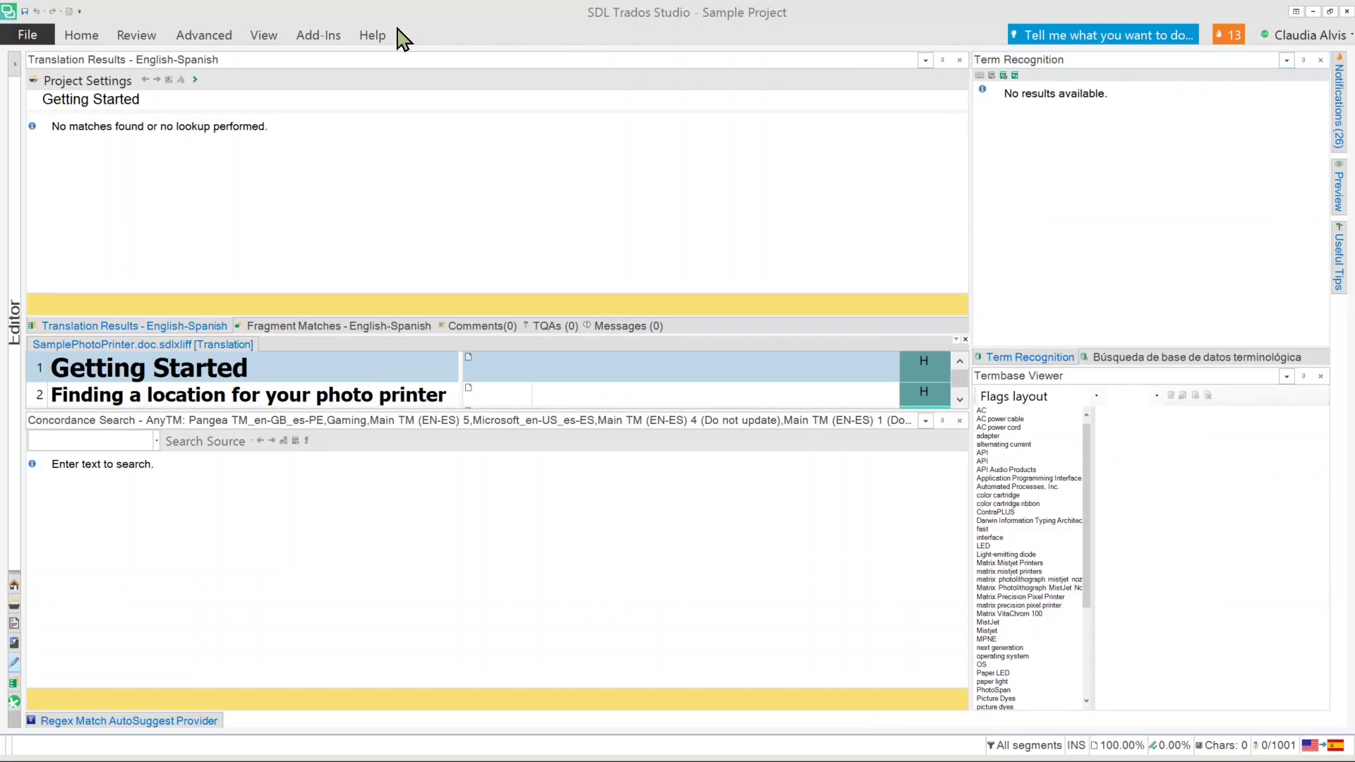
- Expand and then collapse the Help ribbon, and close the Concordance Search panel
left_click(373, 35)
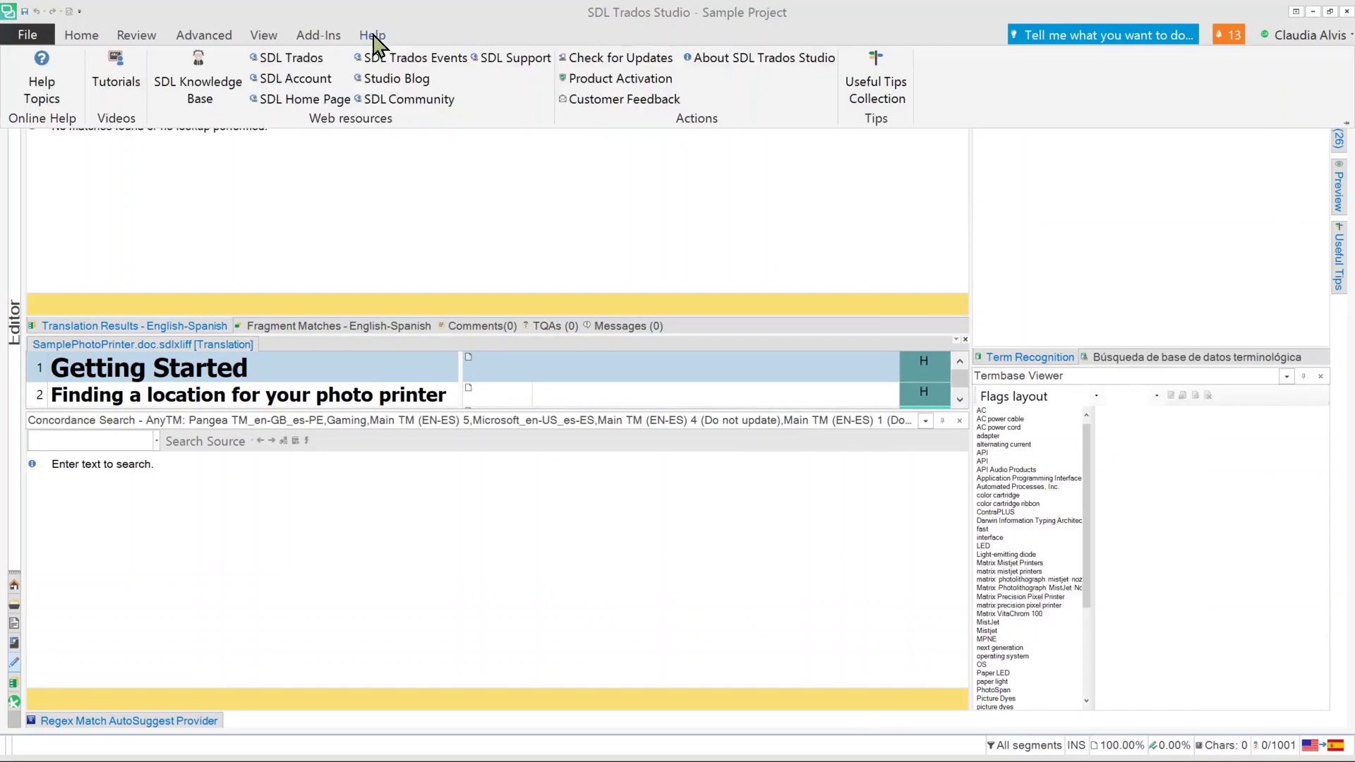
left_click(1345, 122)
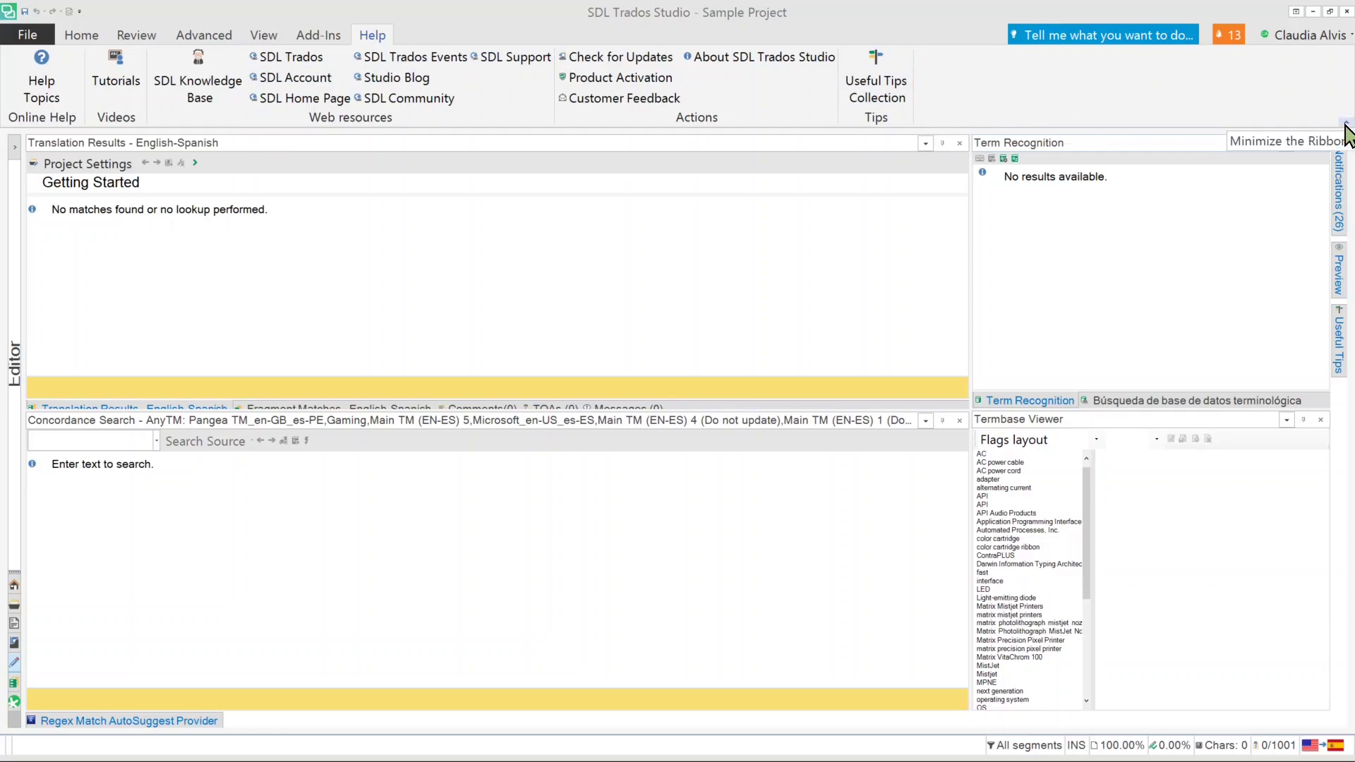
left_click(1346, 133)
left_click(1339, 120)
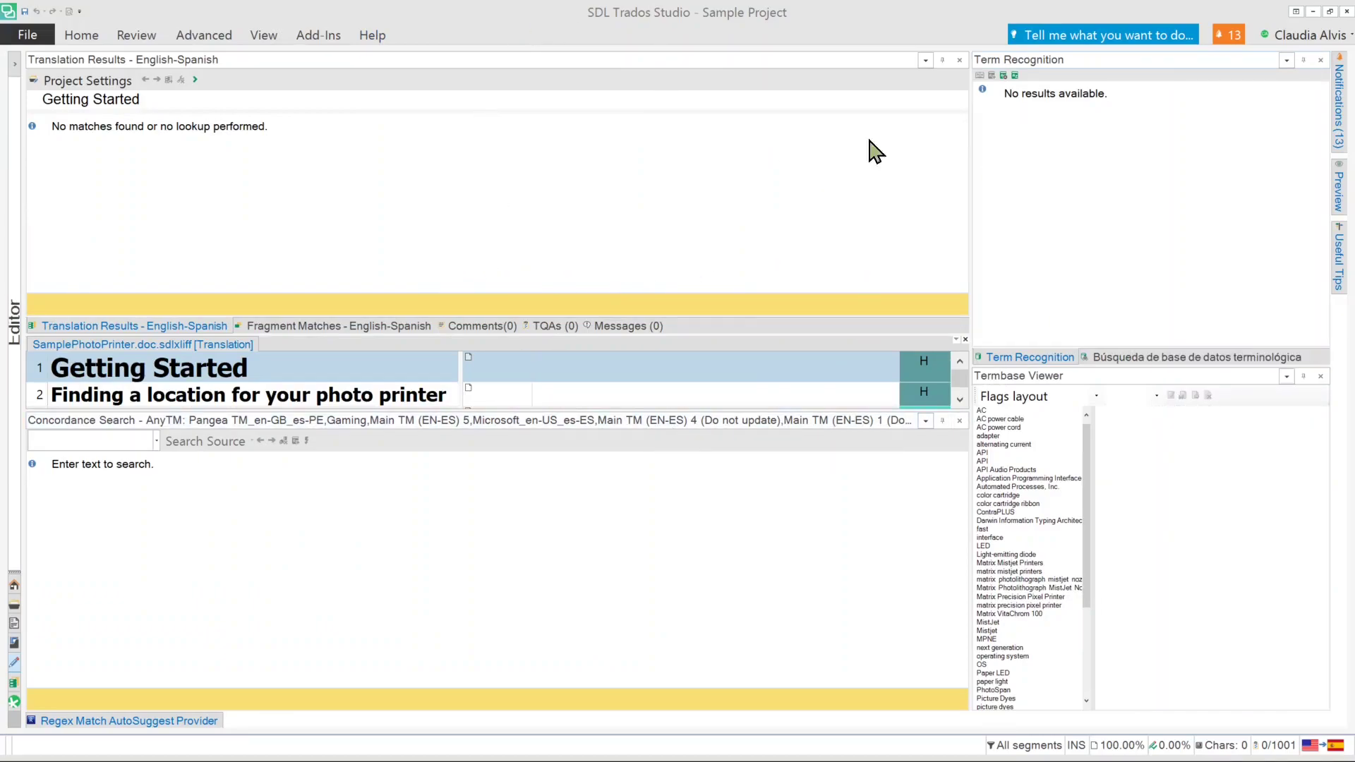
left_click(833, 420)
left_click(959, 420)
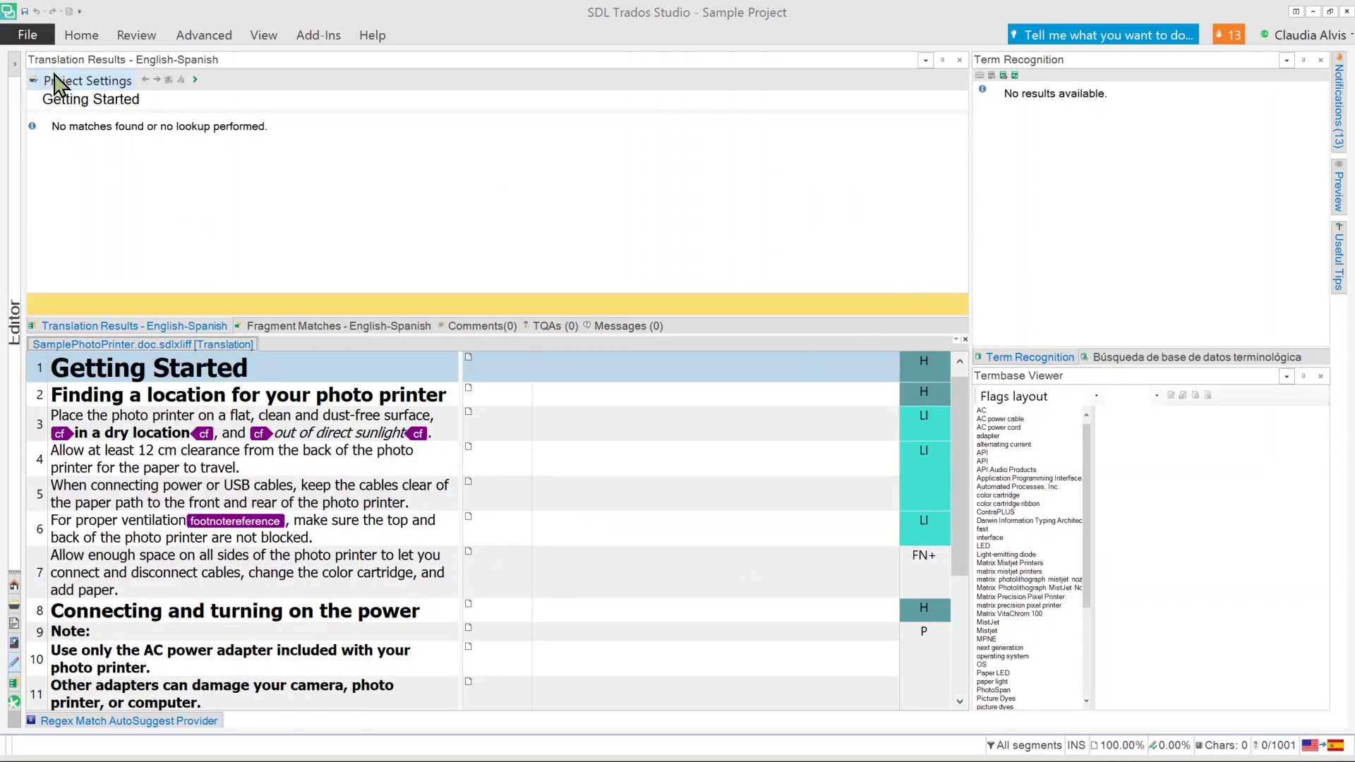
- Open Manage User Profiles from File > Setup with 'Export user settings' selected
left_click(30, 37)
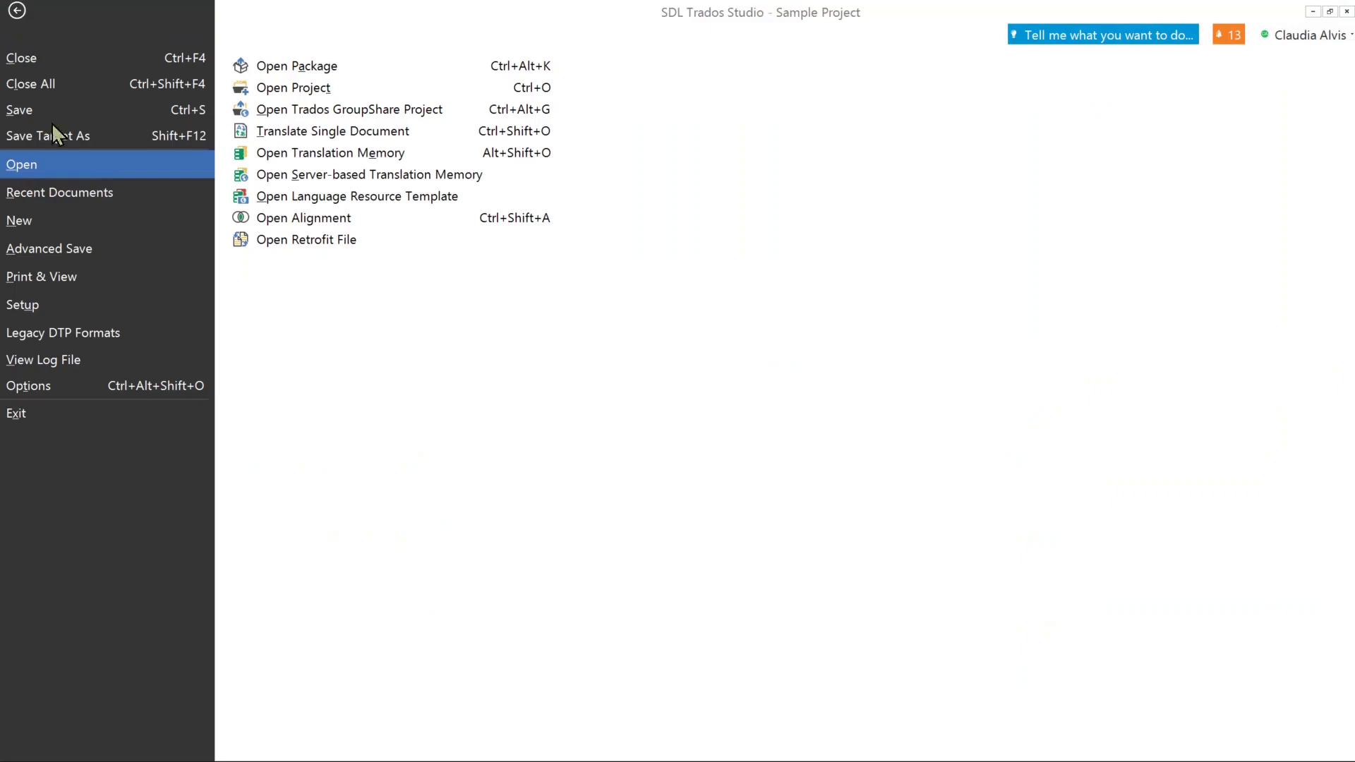
left_click(68, 304)
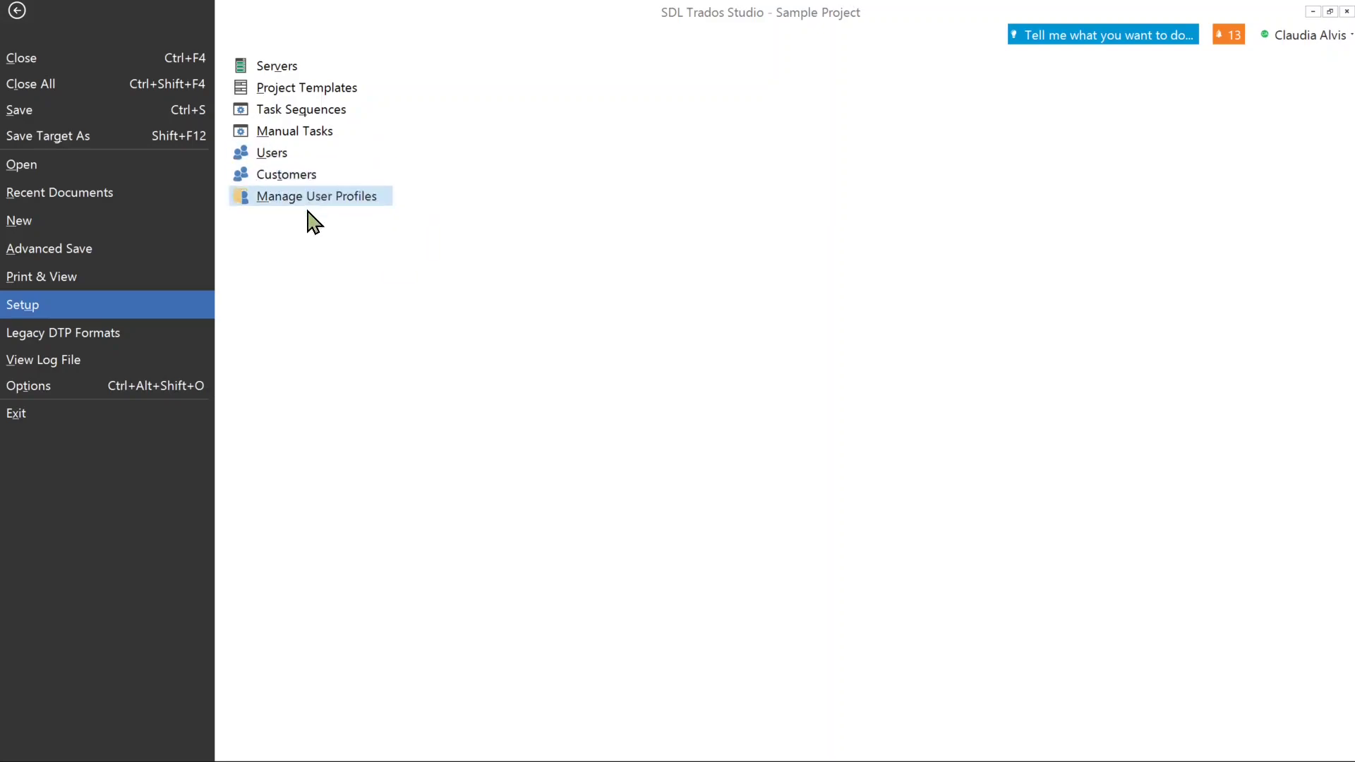
left_click(343, 204)
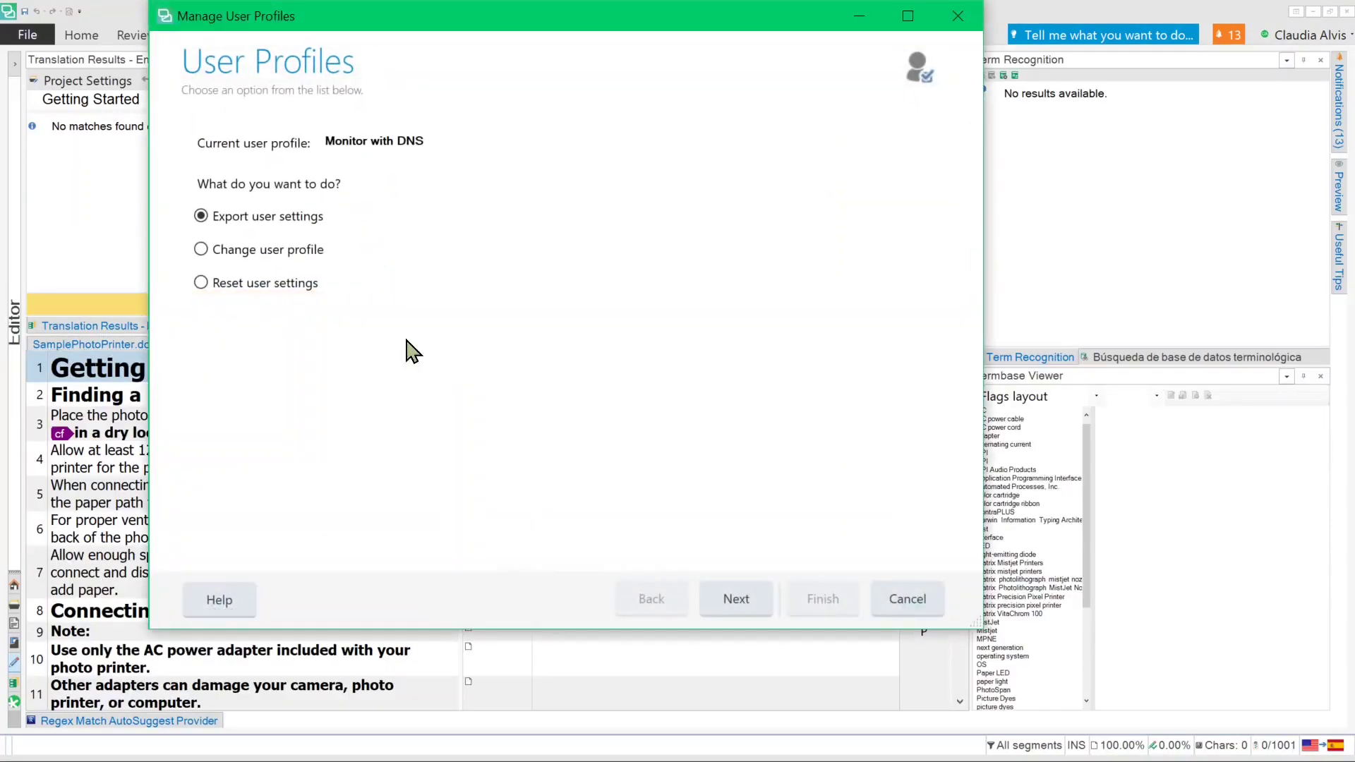
left_click(244, 254)
left_click(242, 219)
- Save the exported settings file as 'test view laptop', use the same name as the profile name, and finish
left_click(731, 605)
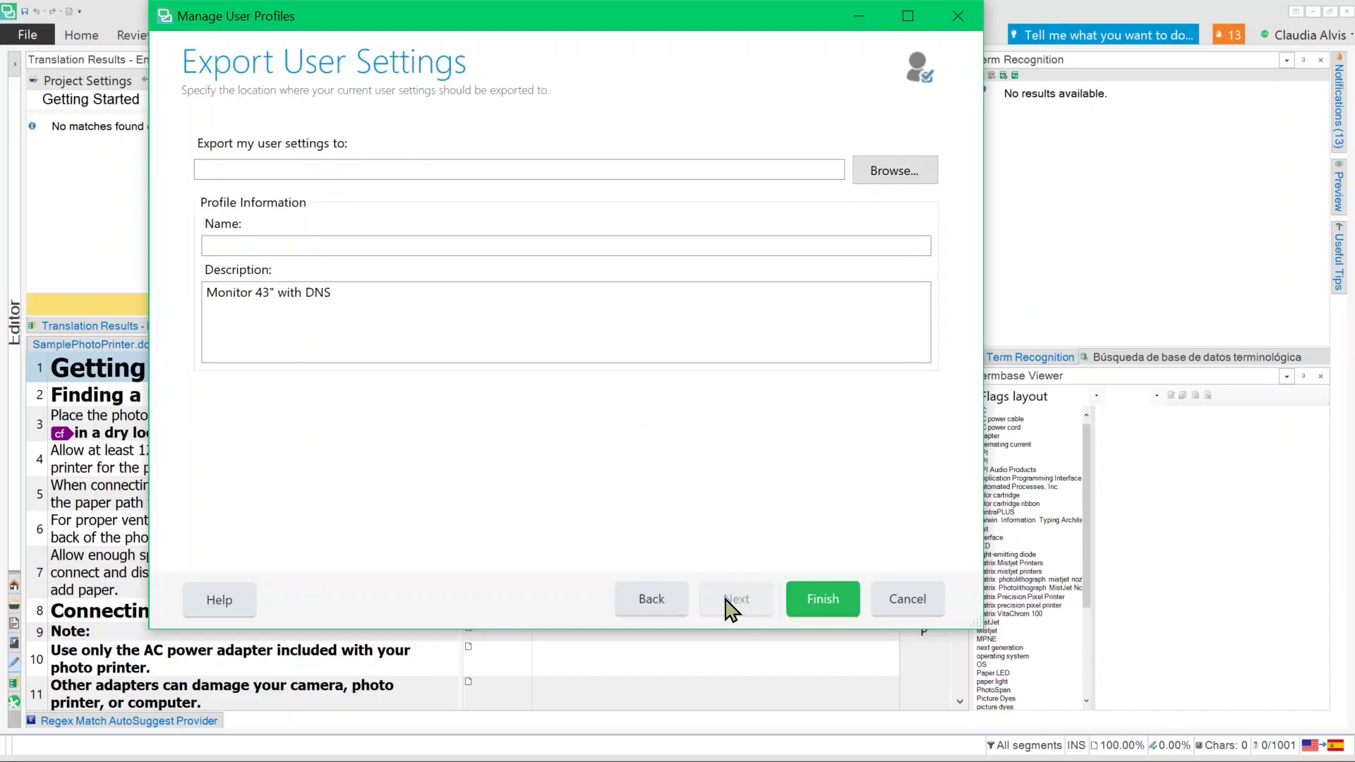
left_click(891, 175)
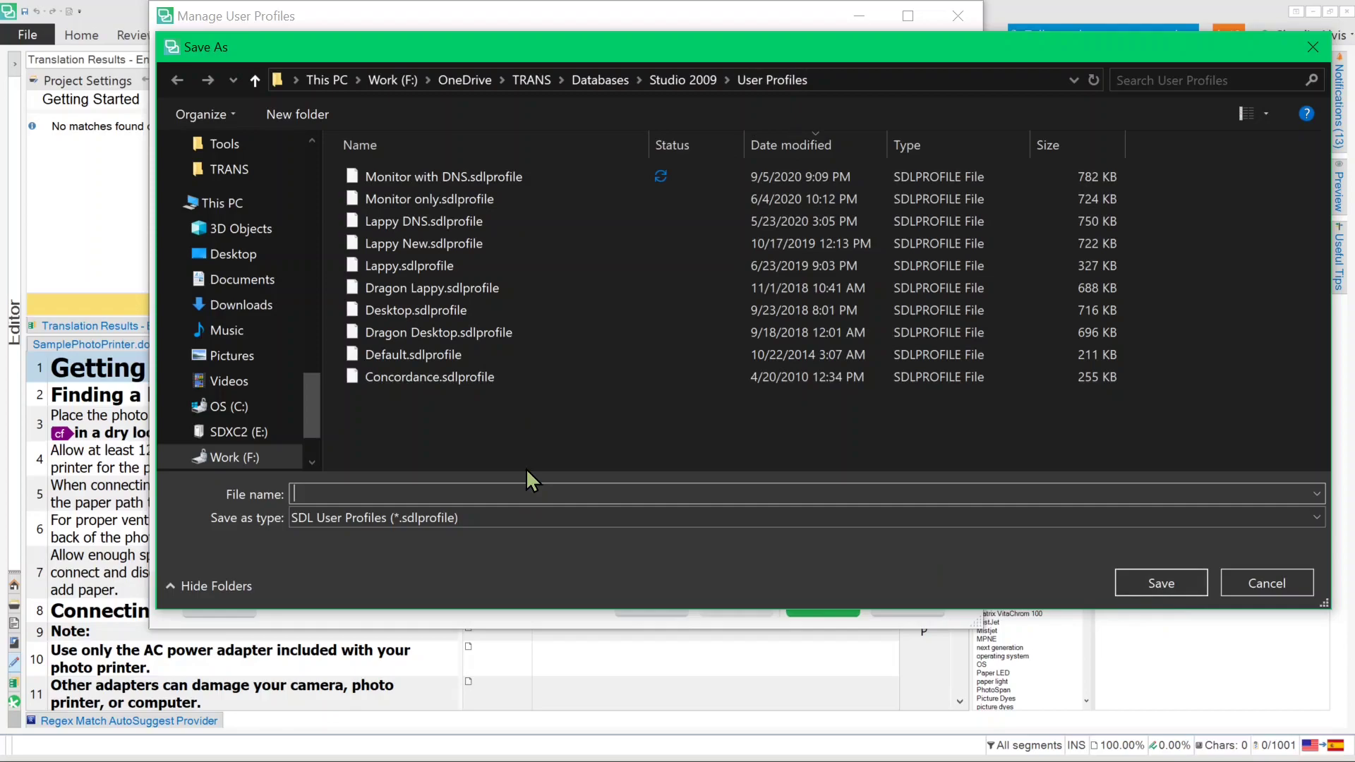
type("TEST")
key("ctrl+a")
type("test view laptop")
key("ctrl+a")
key("ctrl+c")
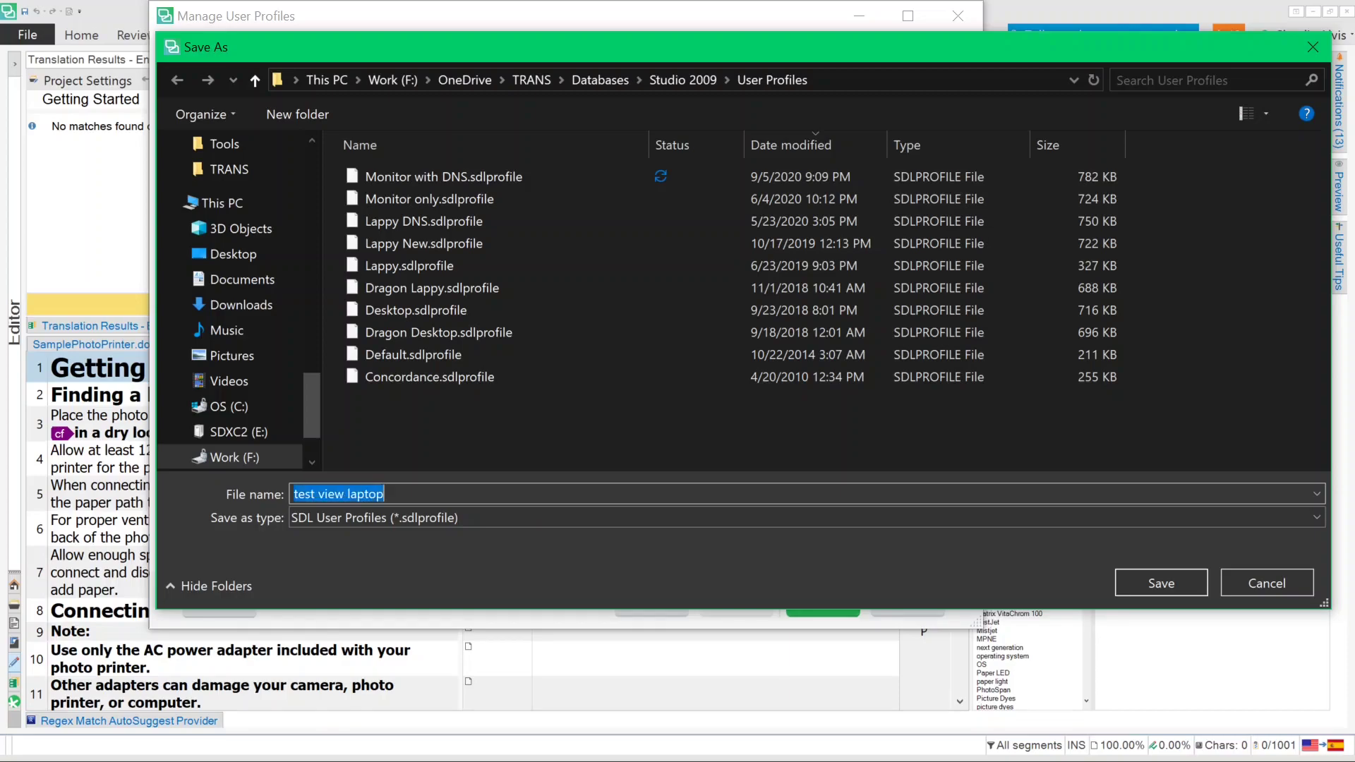
left_click(1188, 585)
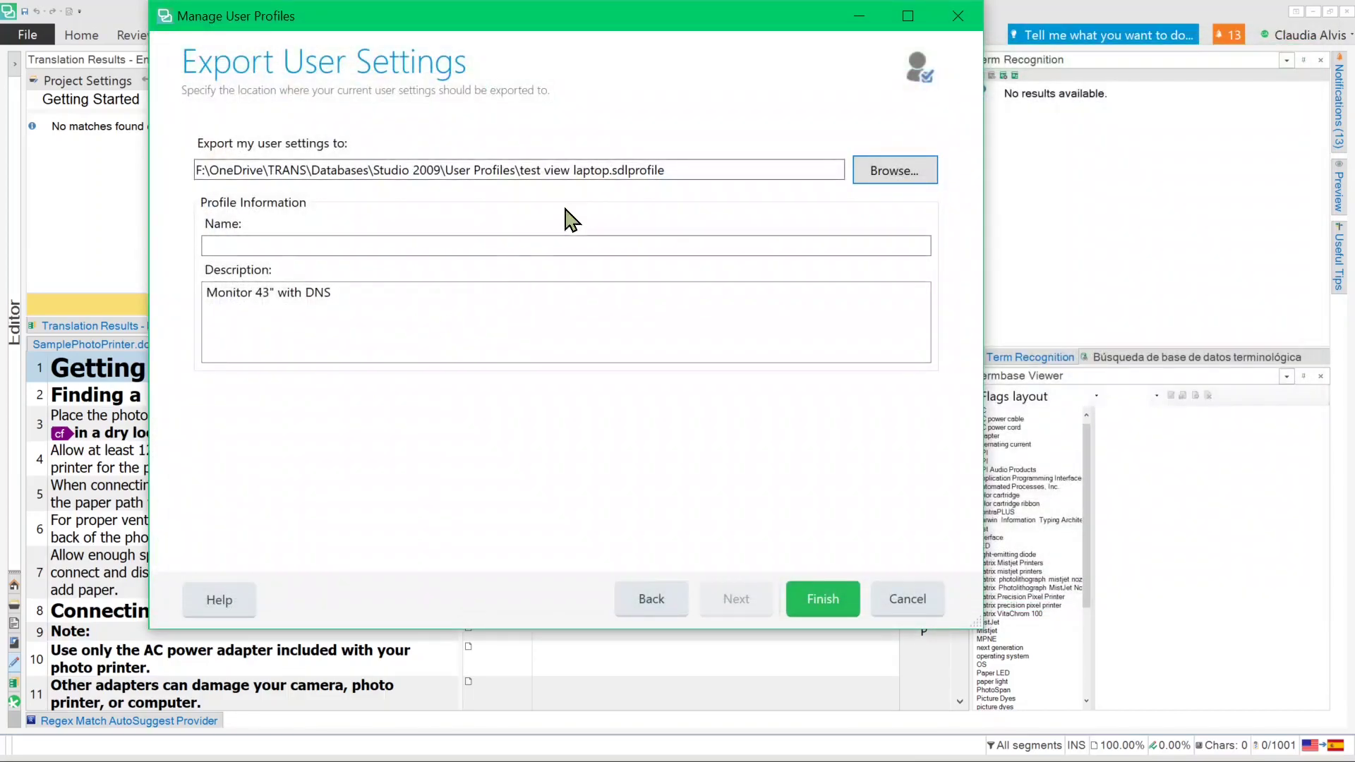
left_click(287, 245)
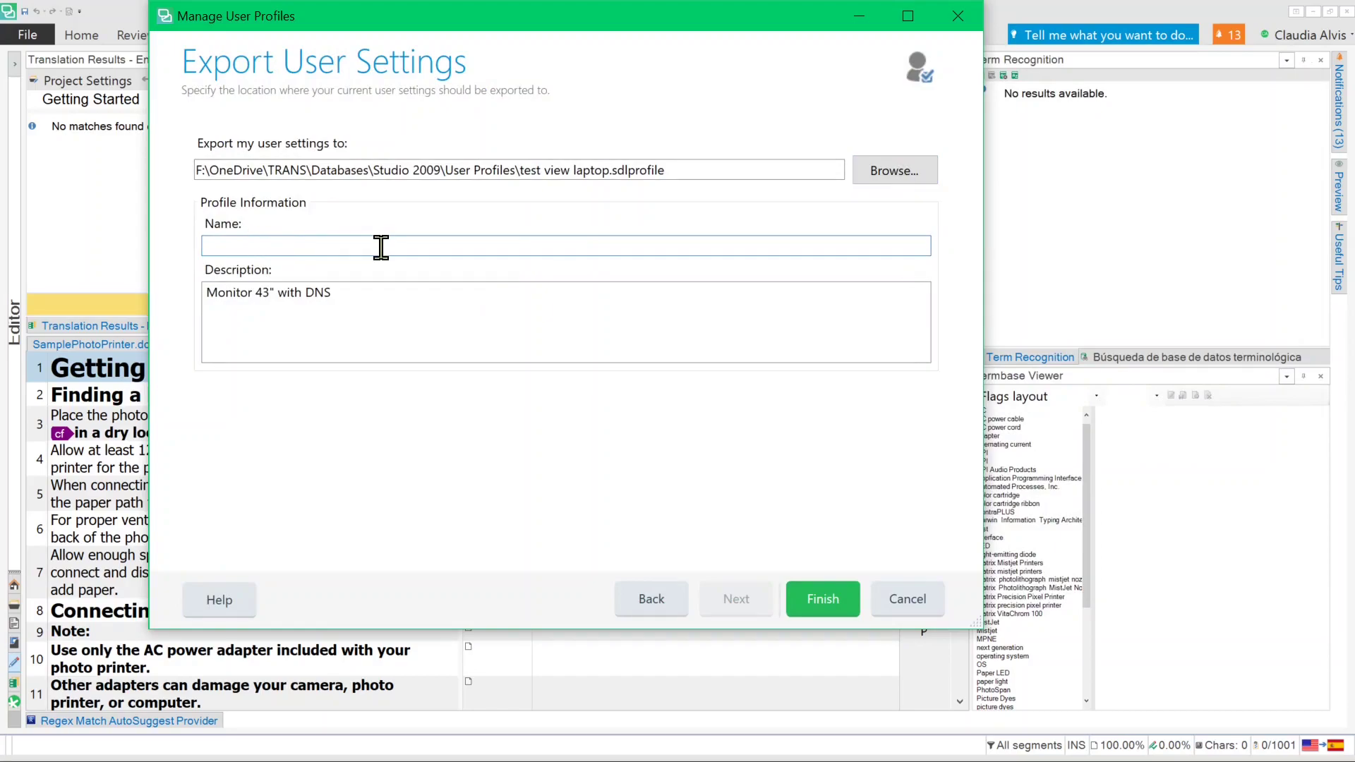
key("ctrl+v")
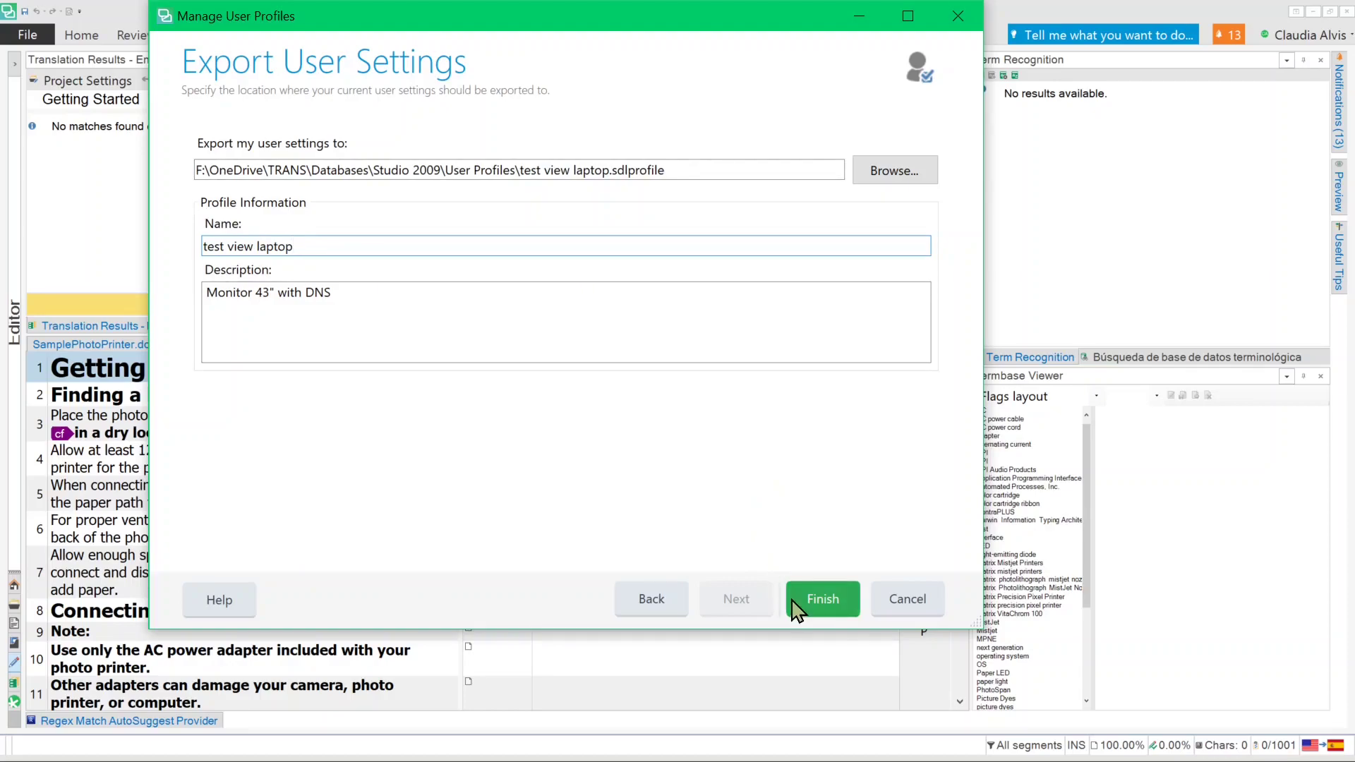
left_click(817, 607)
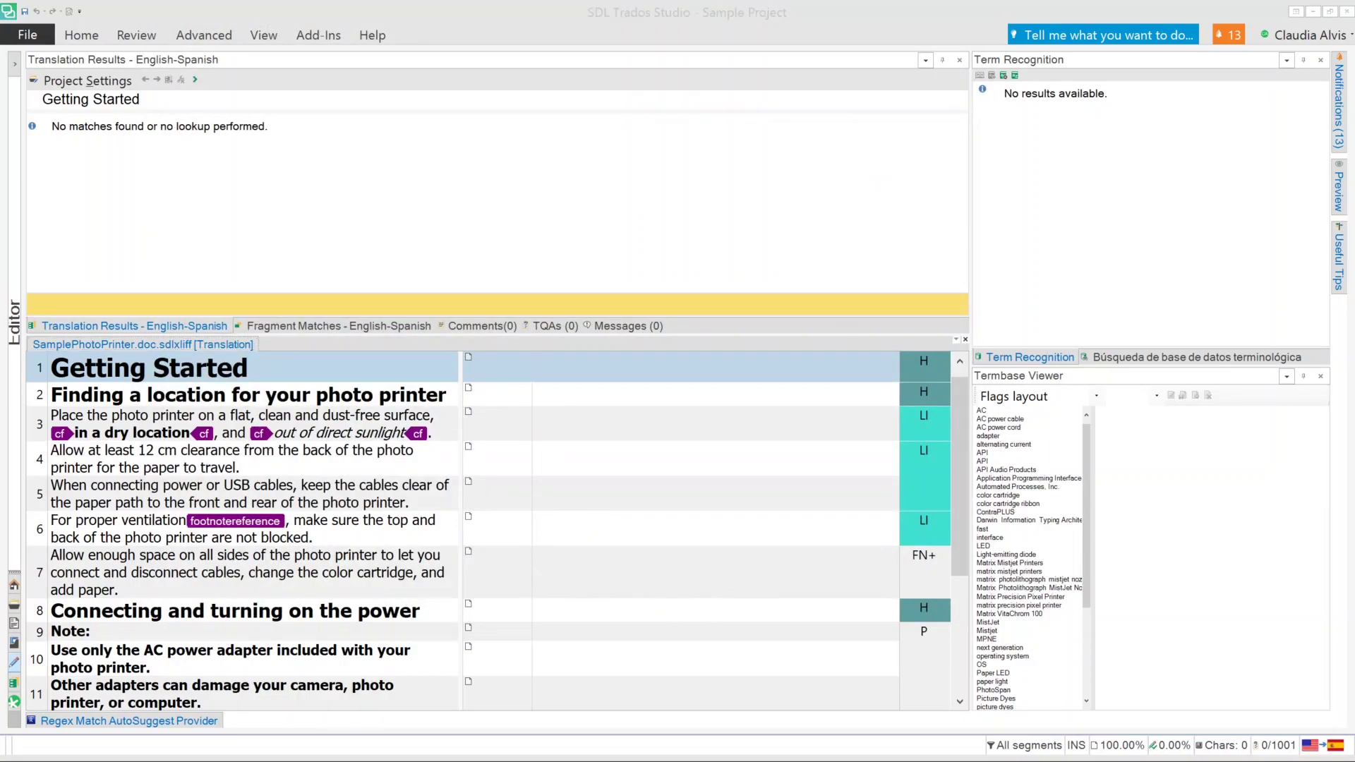
left_click_drag(0, 438, 908, 103)
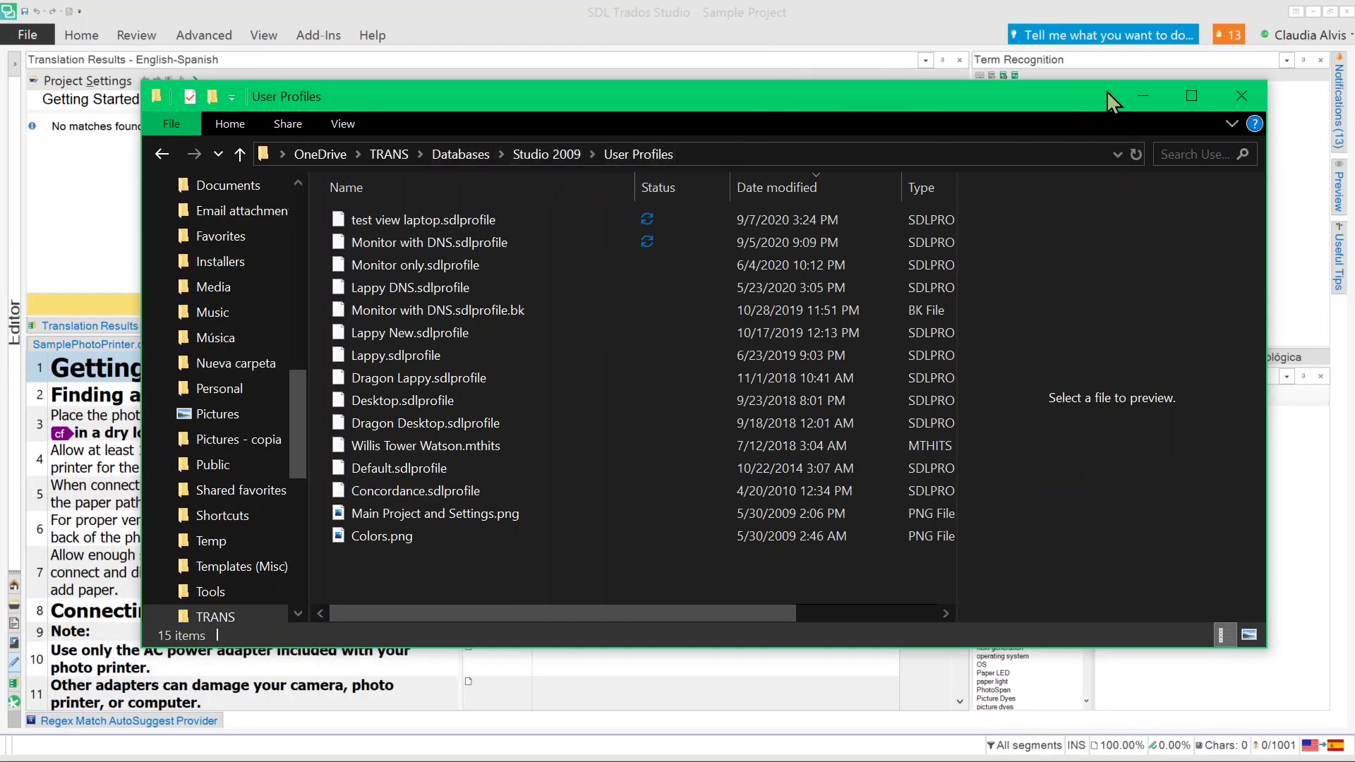
left_click(1142, 95)
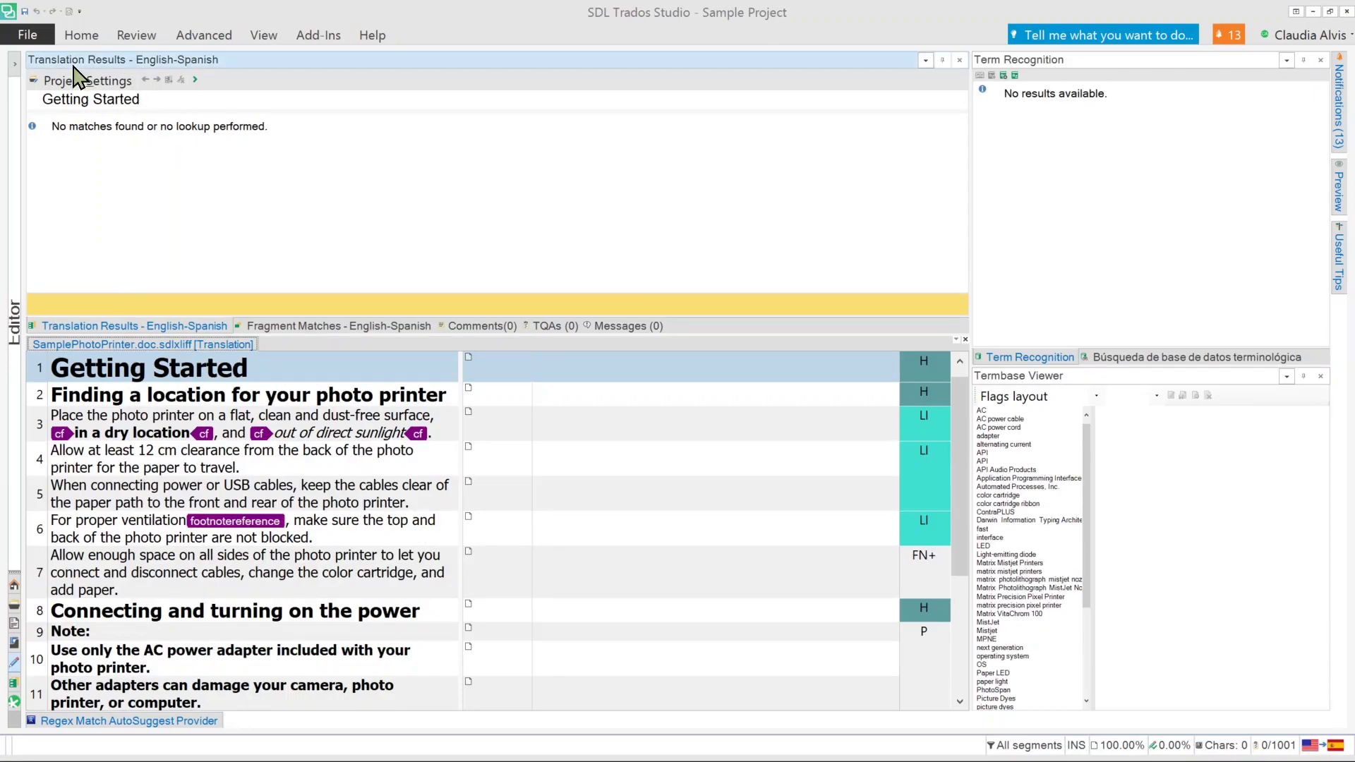
- Open Manage User Profiles, choose 'Change user profile', and select overwriting current settings without a backup
left_click(44, 36)
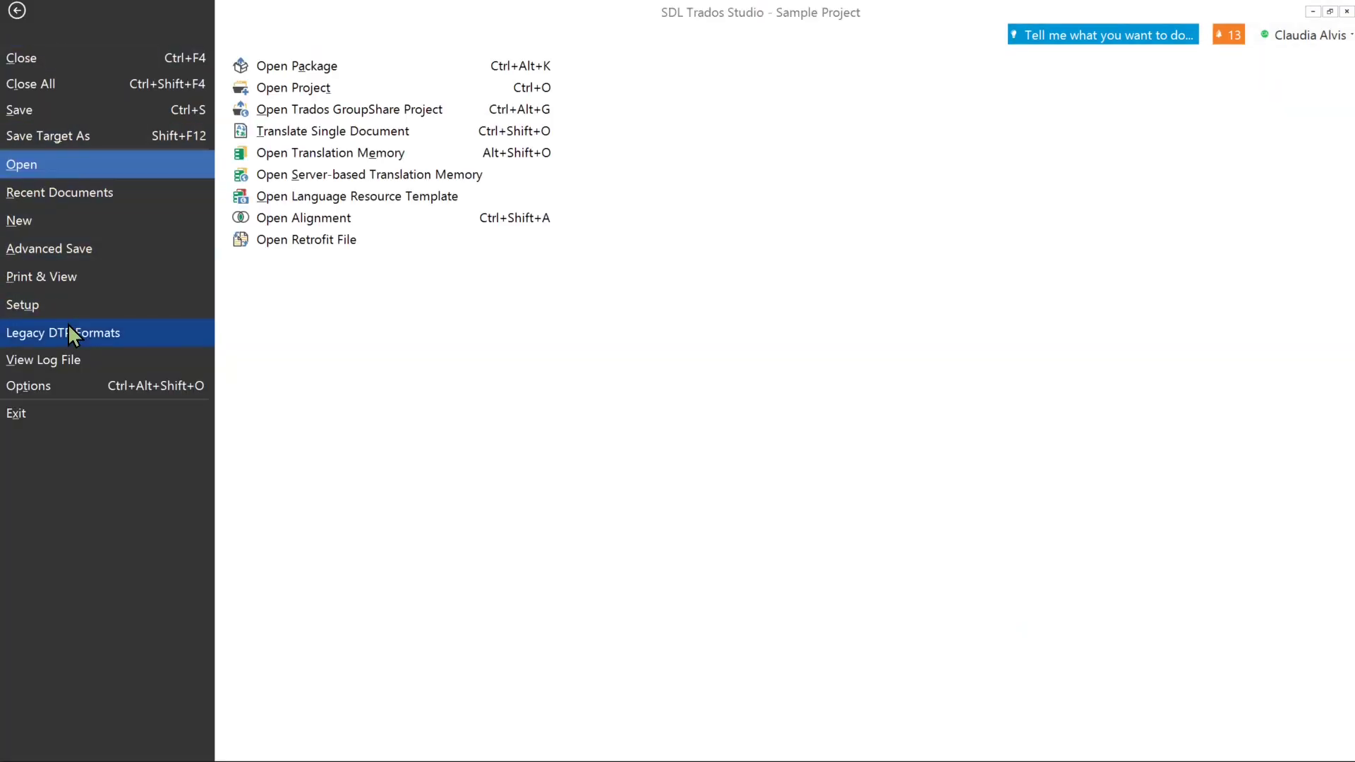
left_click(61, 297)
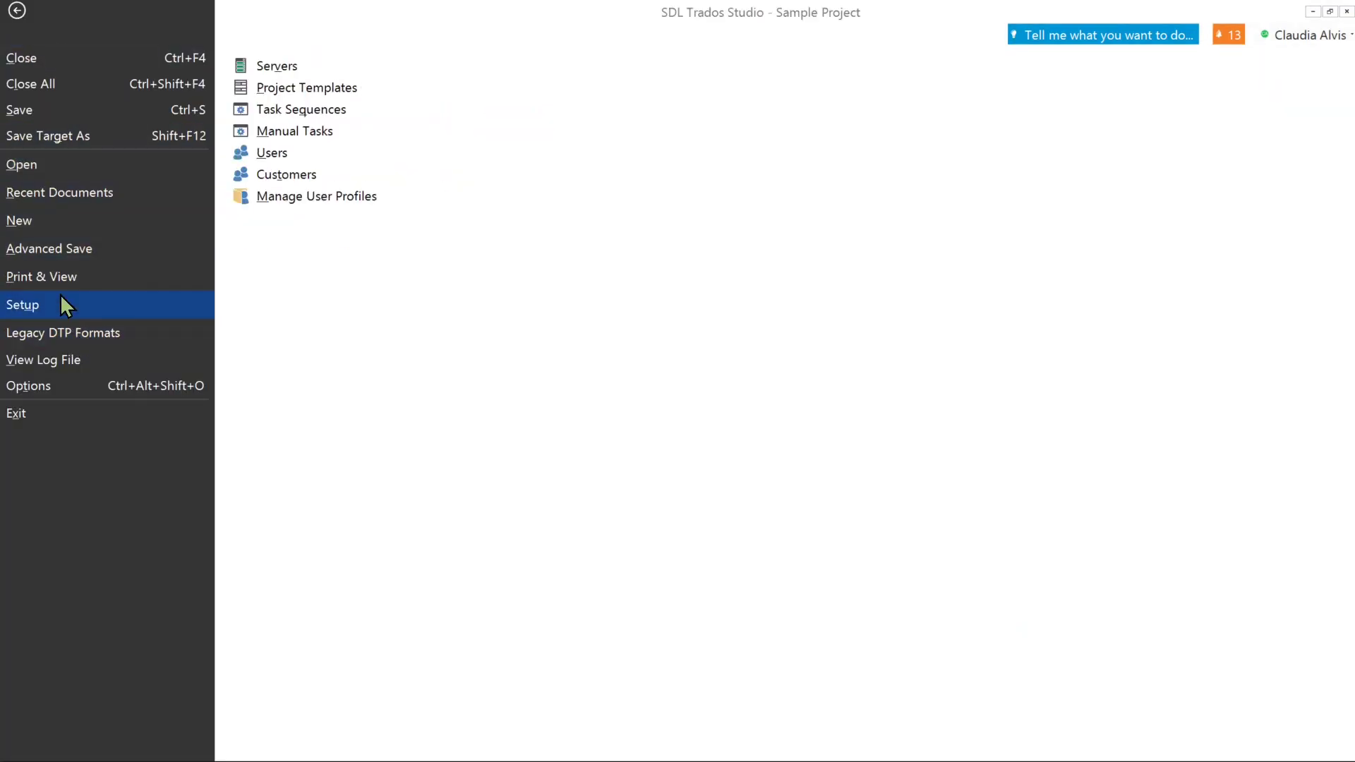
left_click(275, 203)
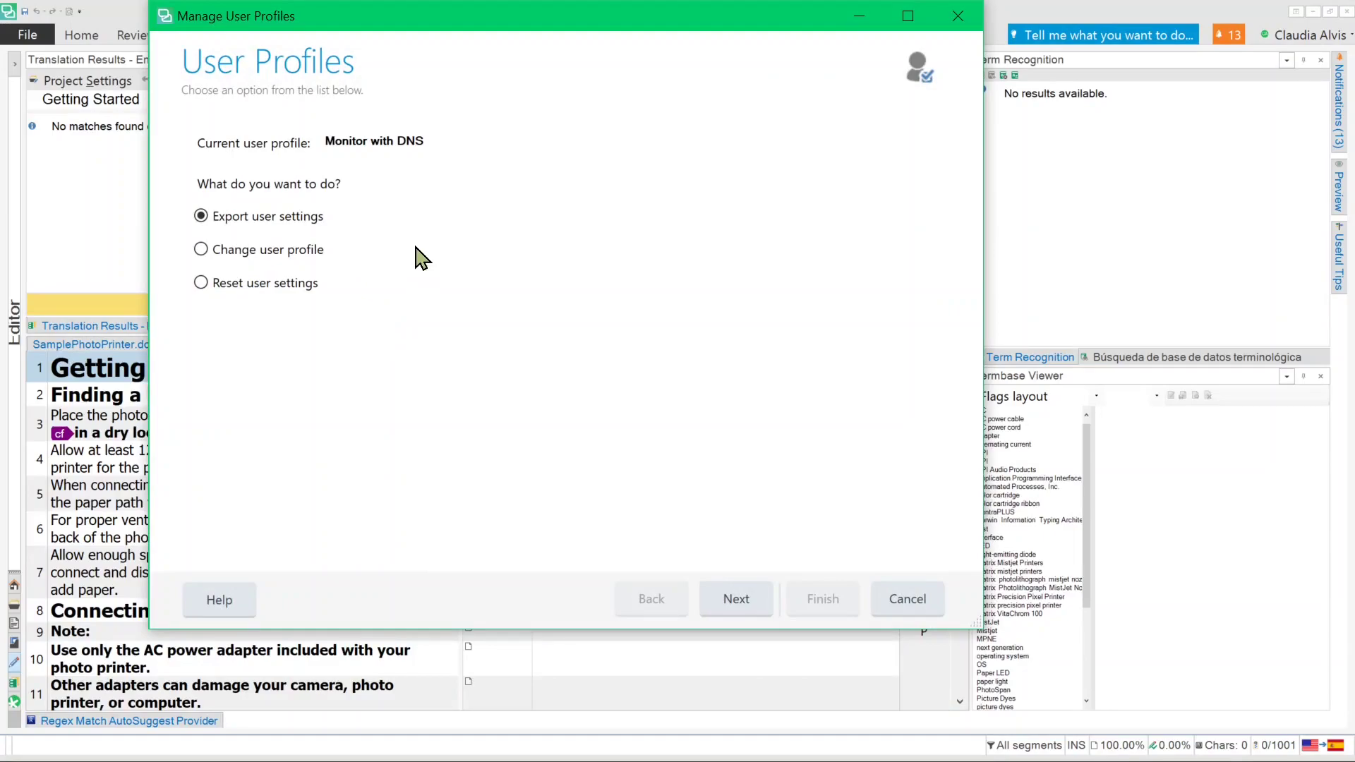
left_click(201, 250)
left_click(739, 615)
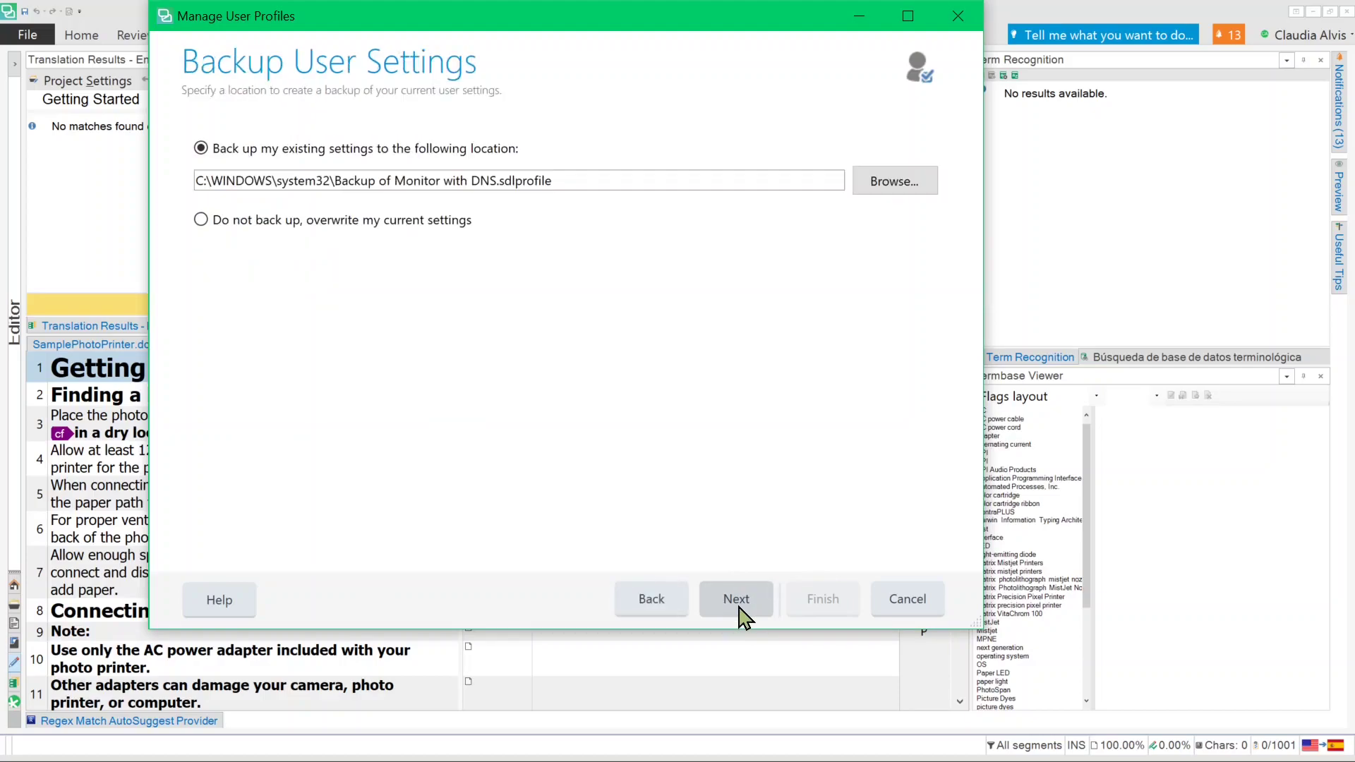
left_click(201, 221)
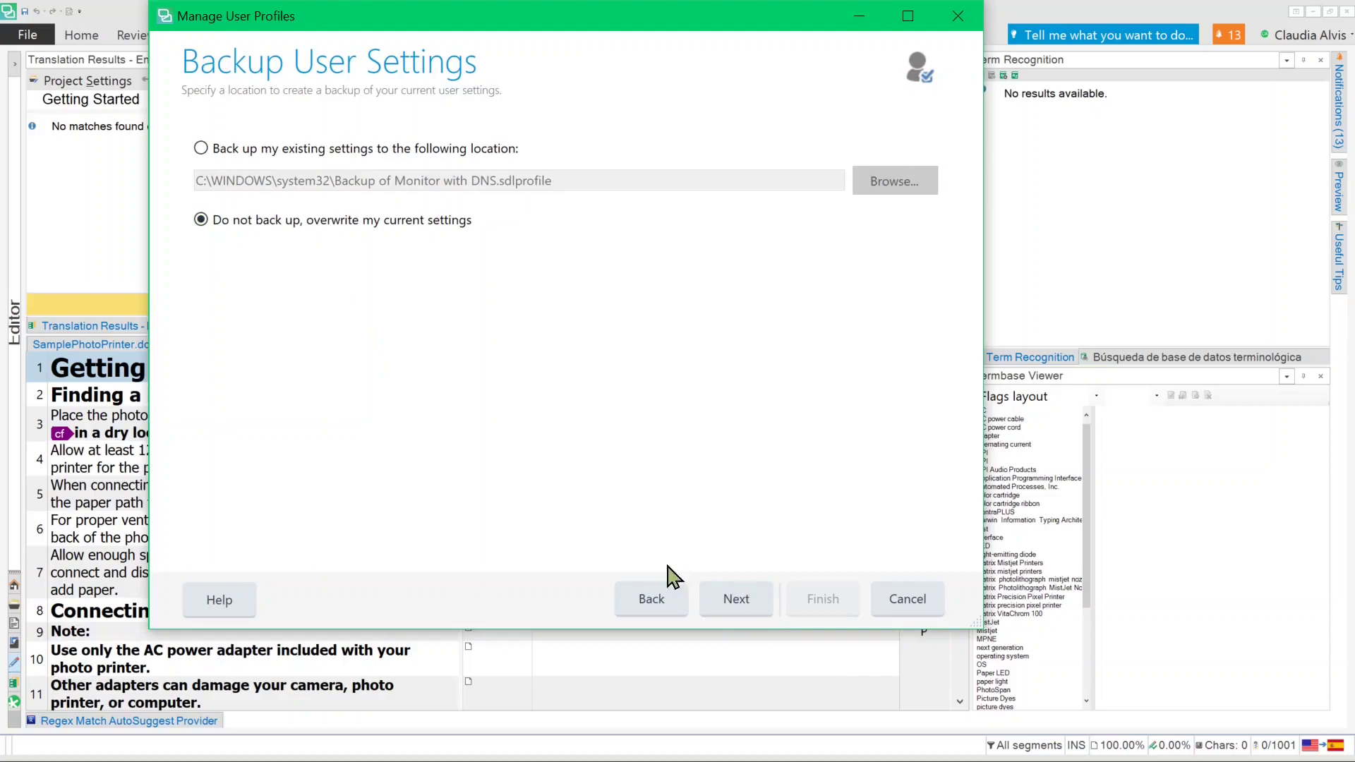
- Load 'Monitor with DNS.sdlprofile', confirm overwriting the existing profile, and apply it
left_click(751, 615)
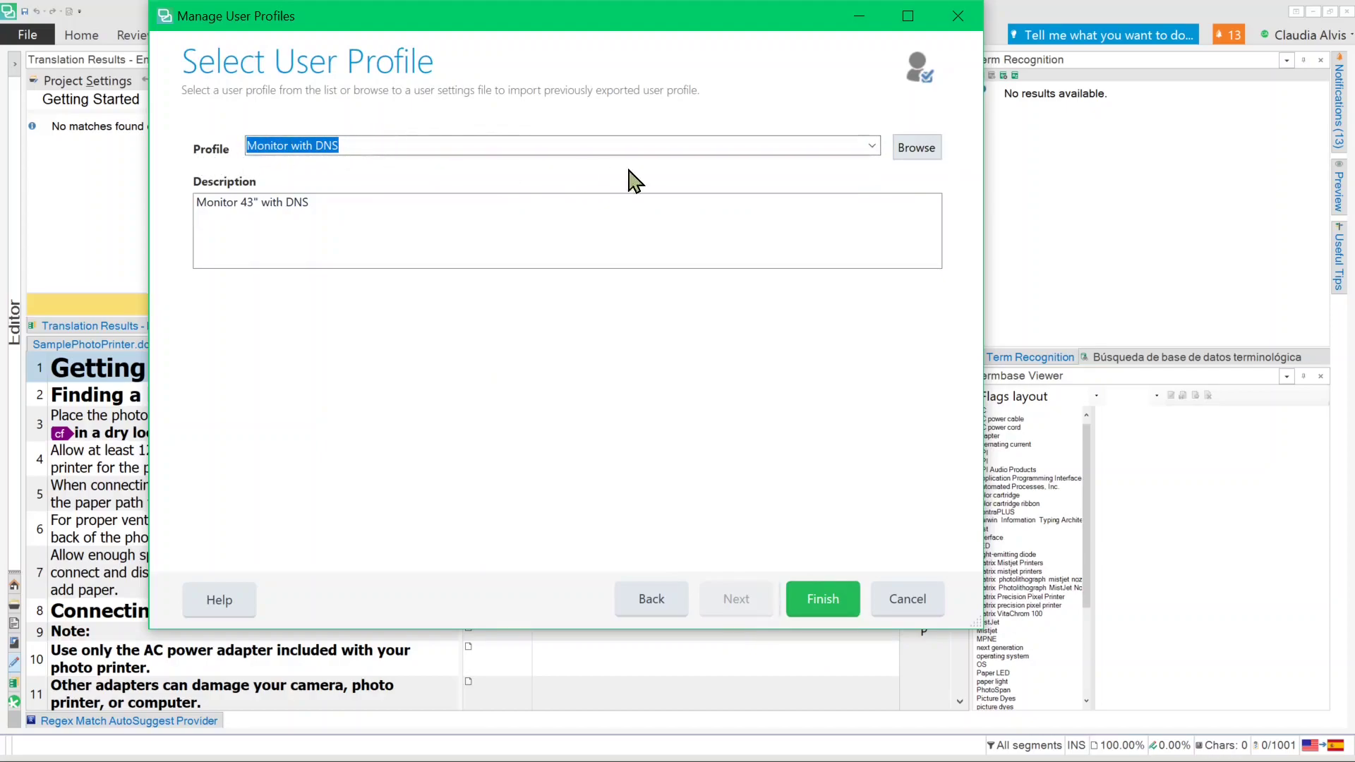
left_click(902, 147)
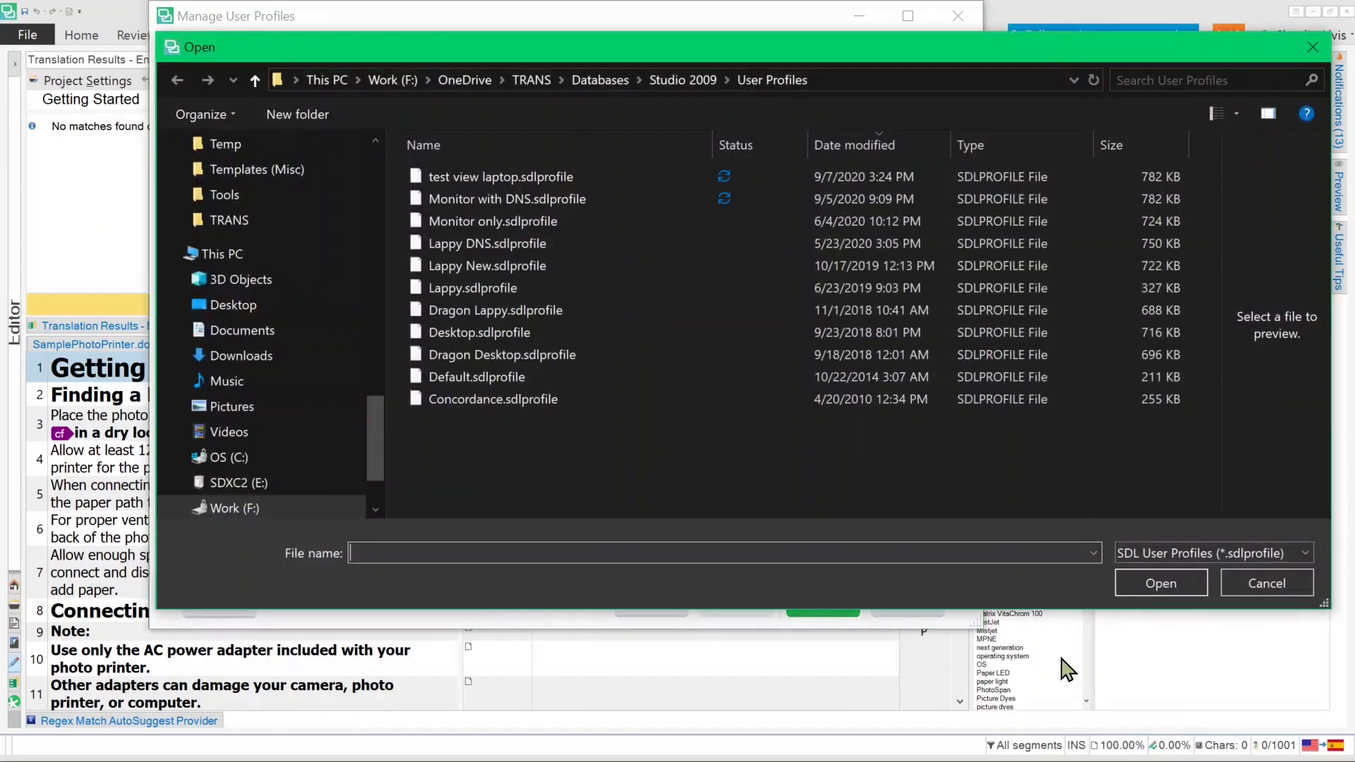
double_click(473, 198)
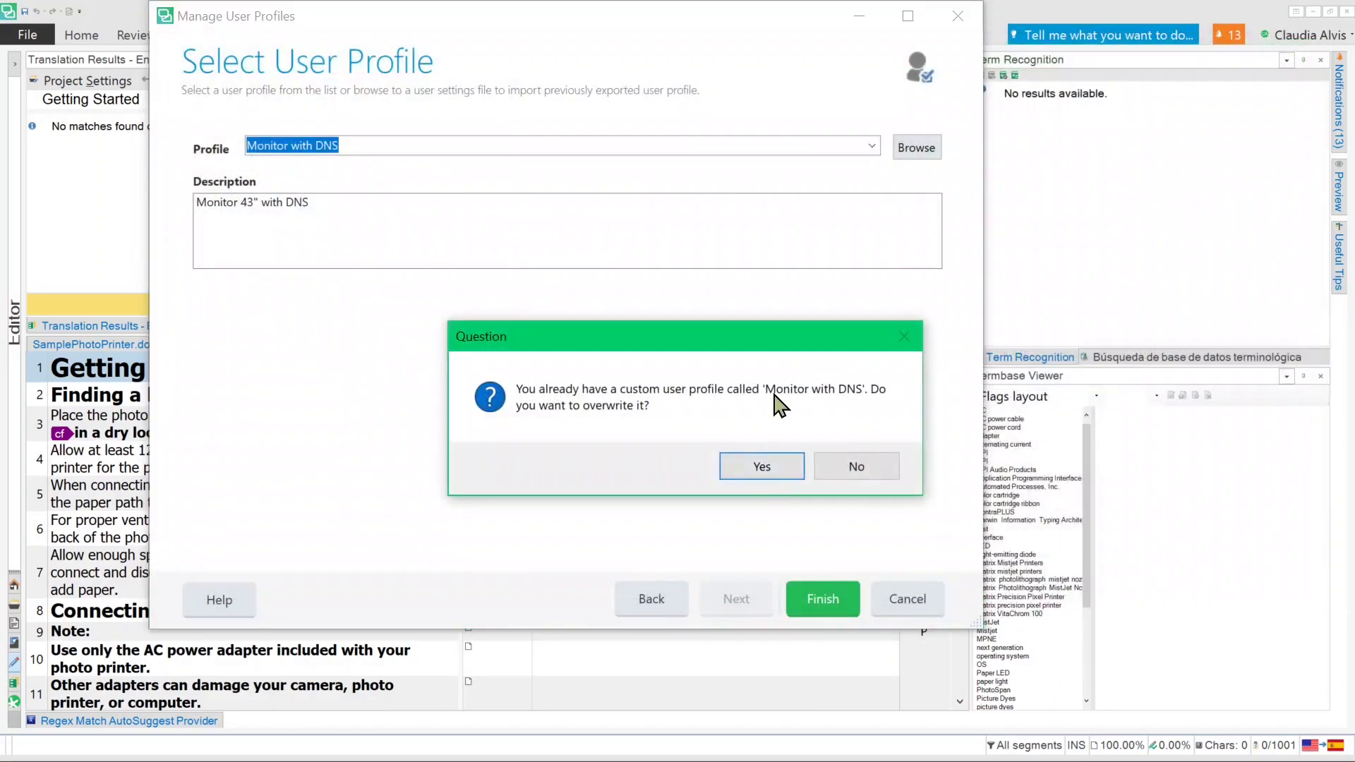
left_click(783, 469)
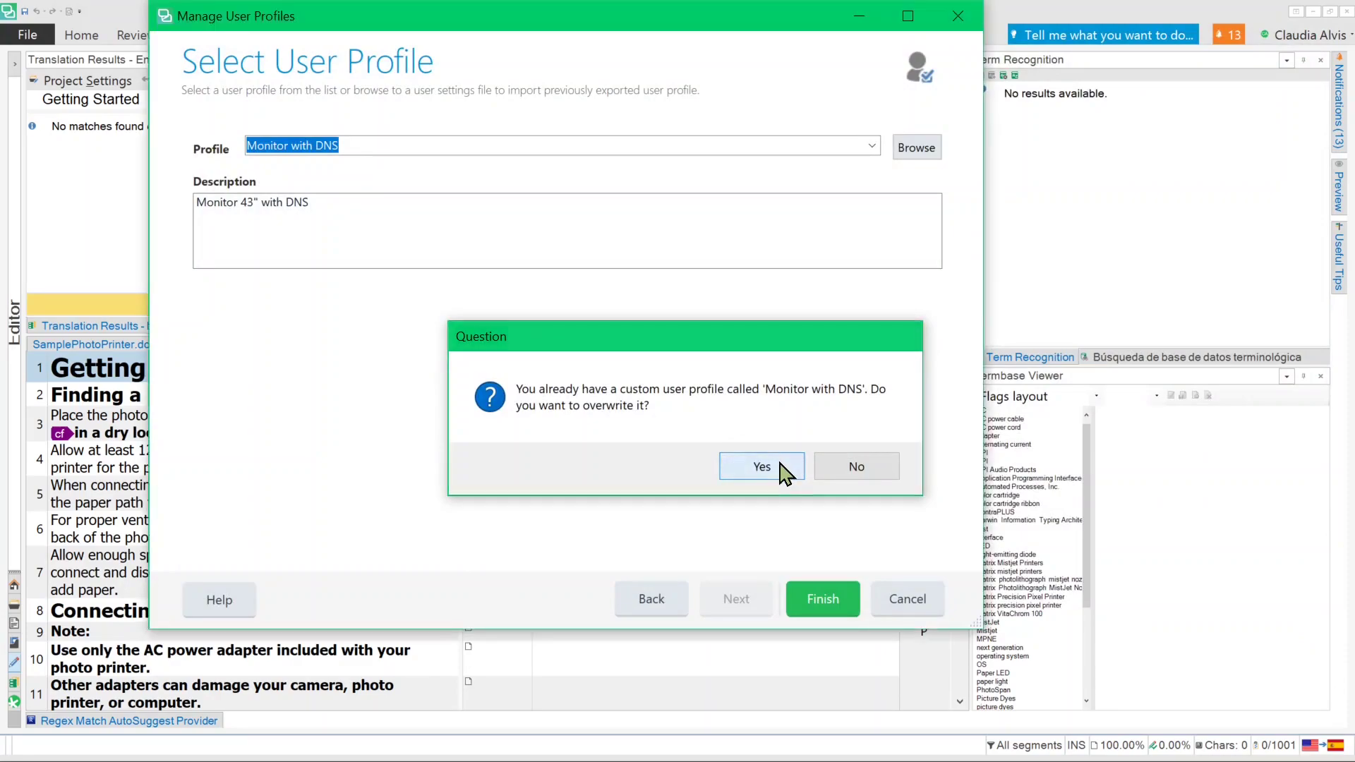
left_click(837, 606)
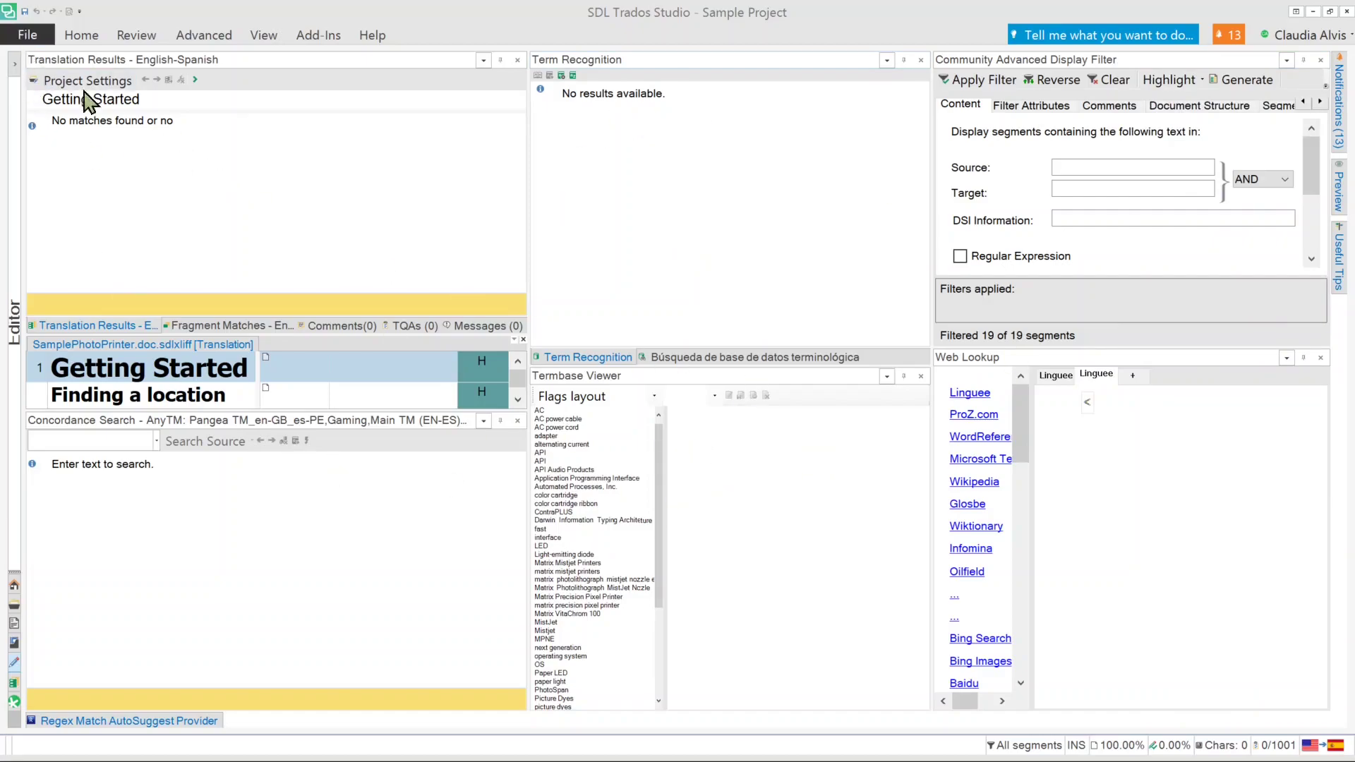
- In Manage User Profiles, change profile without a backup and select 'test for laptop view' from the Profile list
left_click(31, 36)
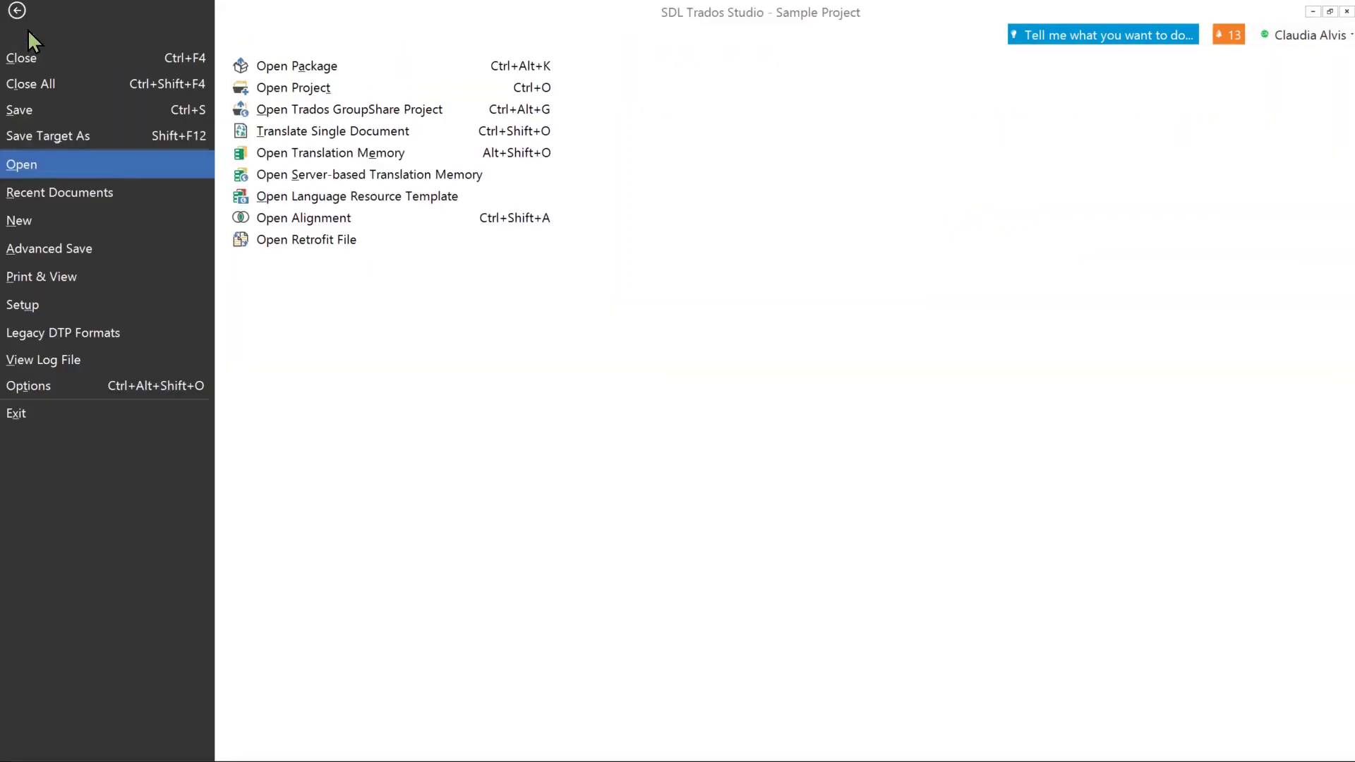
left_click(75, 307)
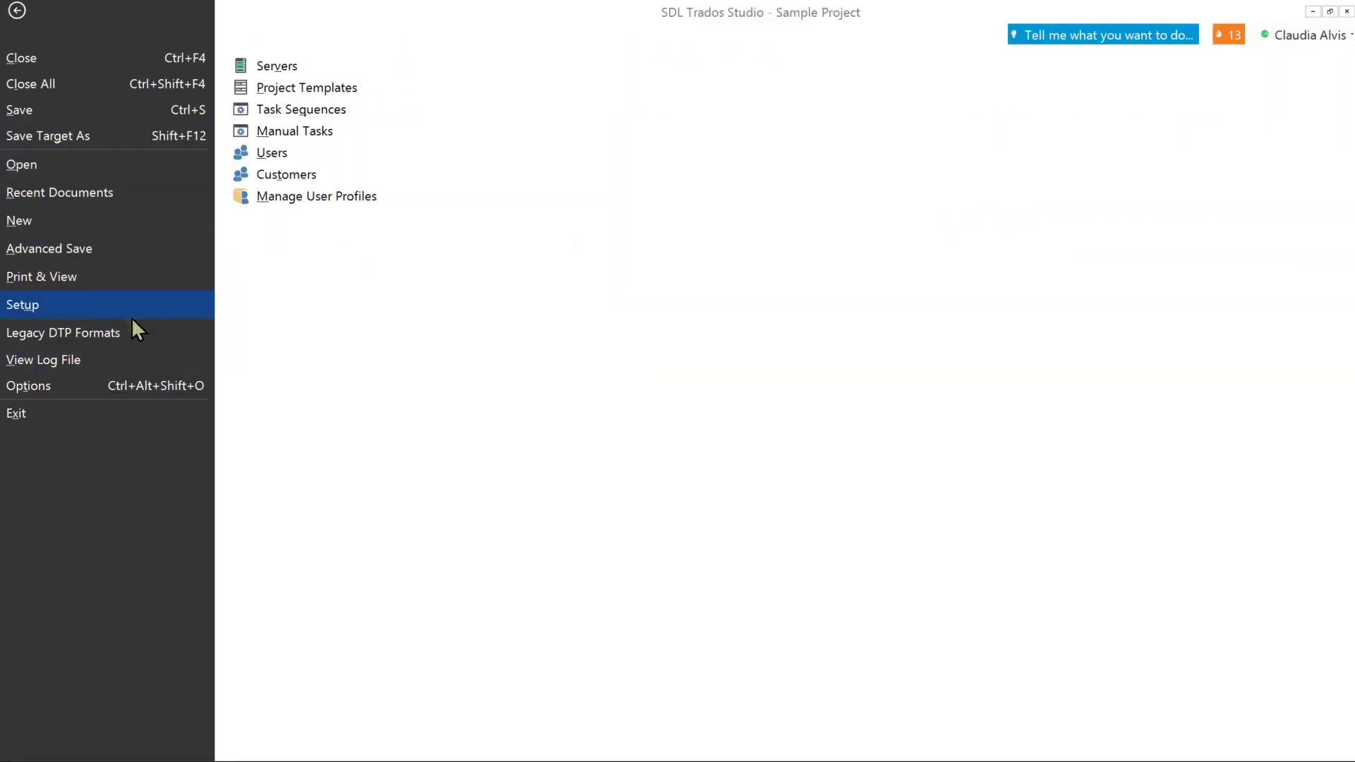
left_click(294, 201)
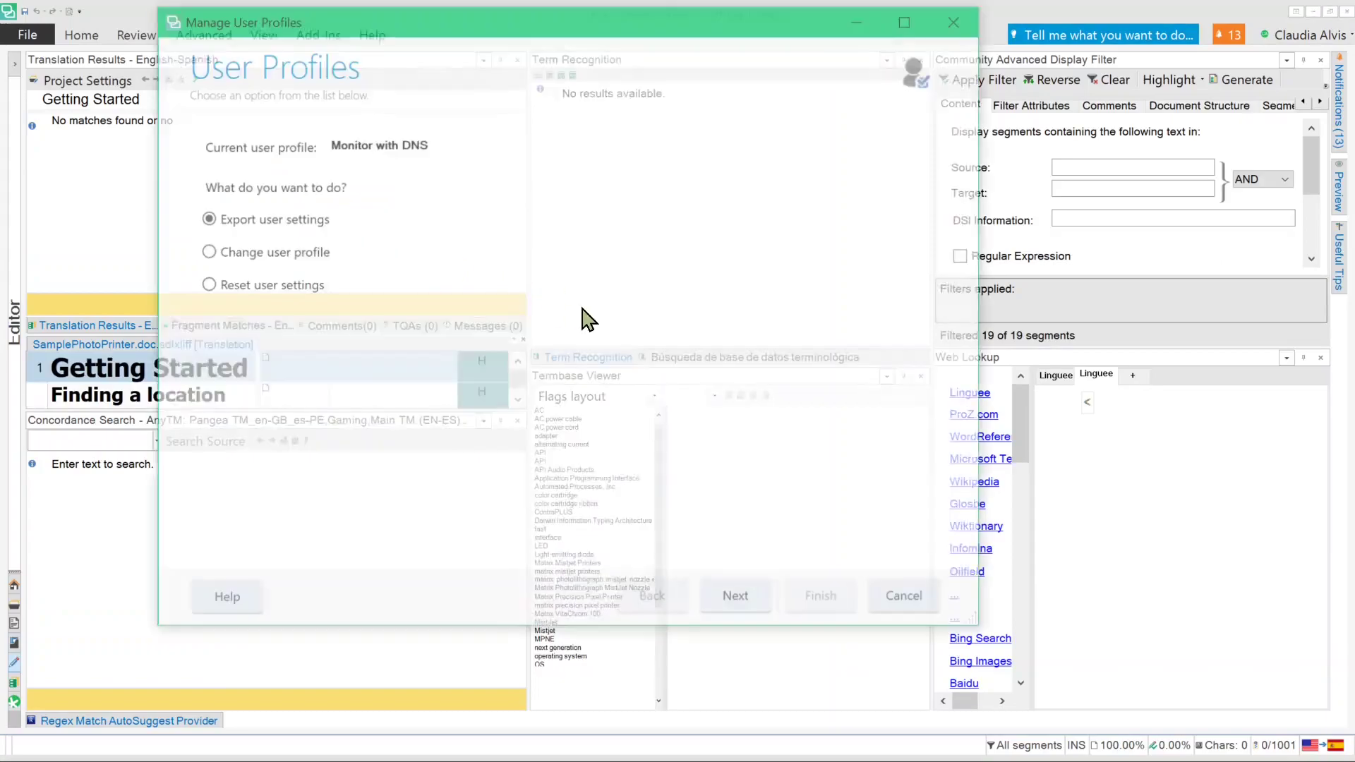
left_click(283, 255)
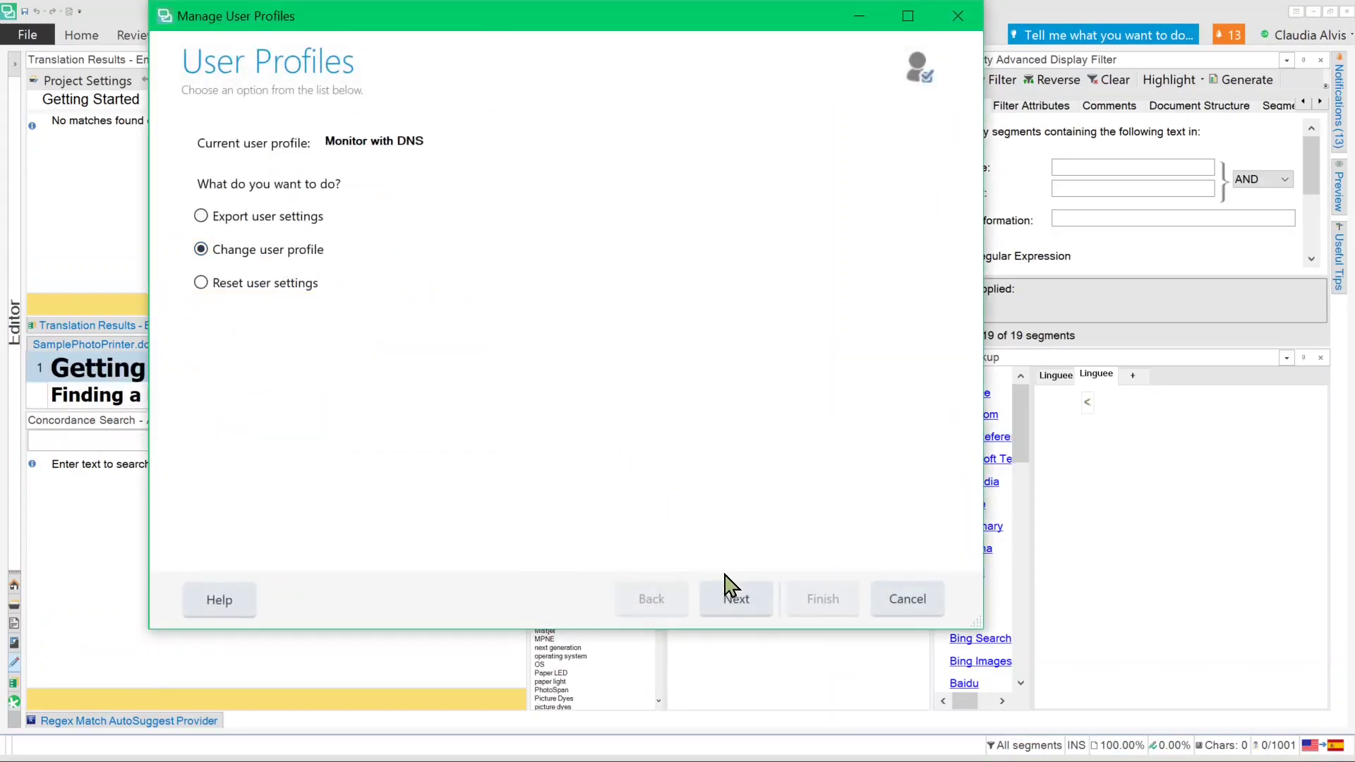
left_click(727, 603)
left_click(352, 224)
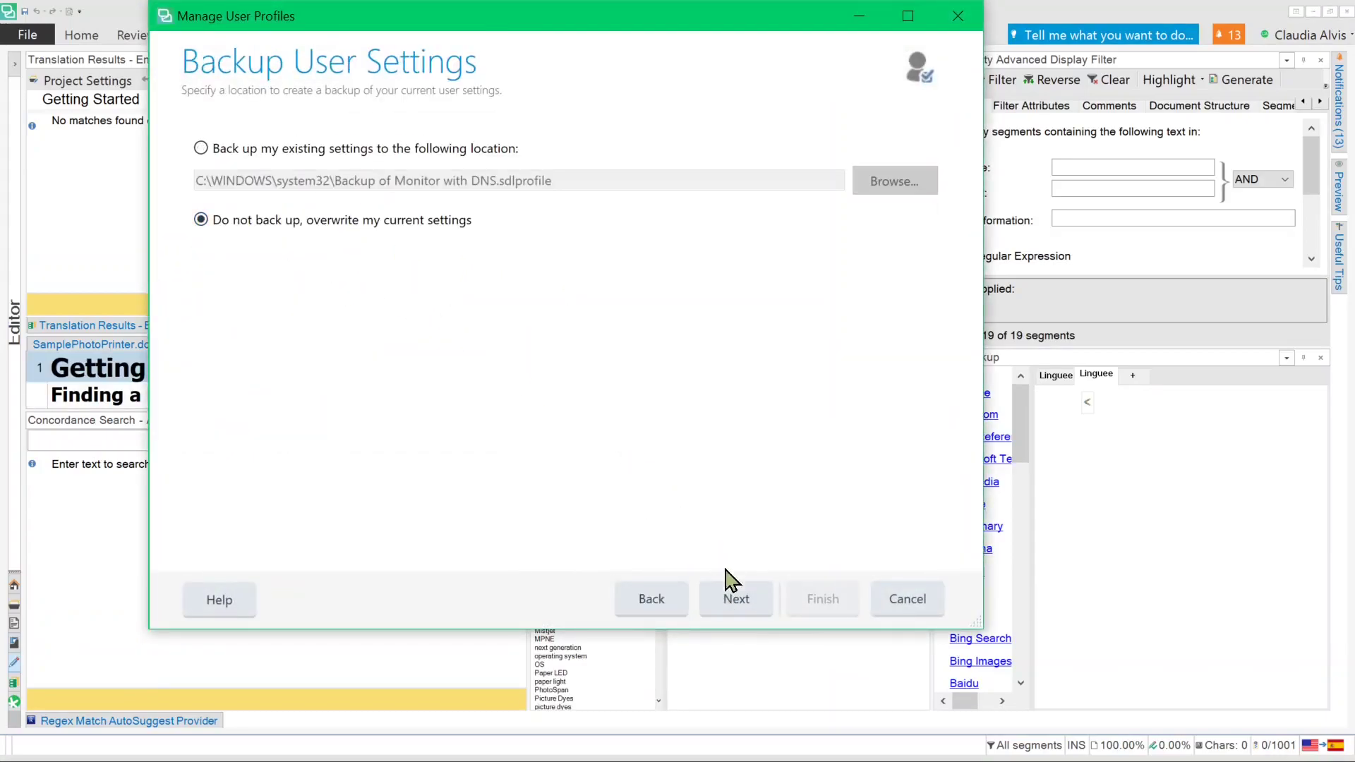
left_click(730, 596)
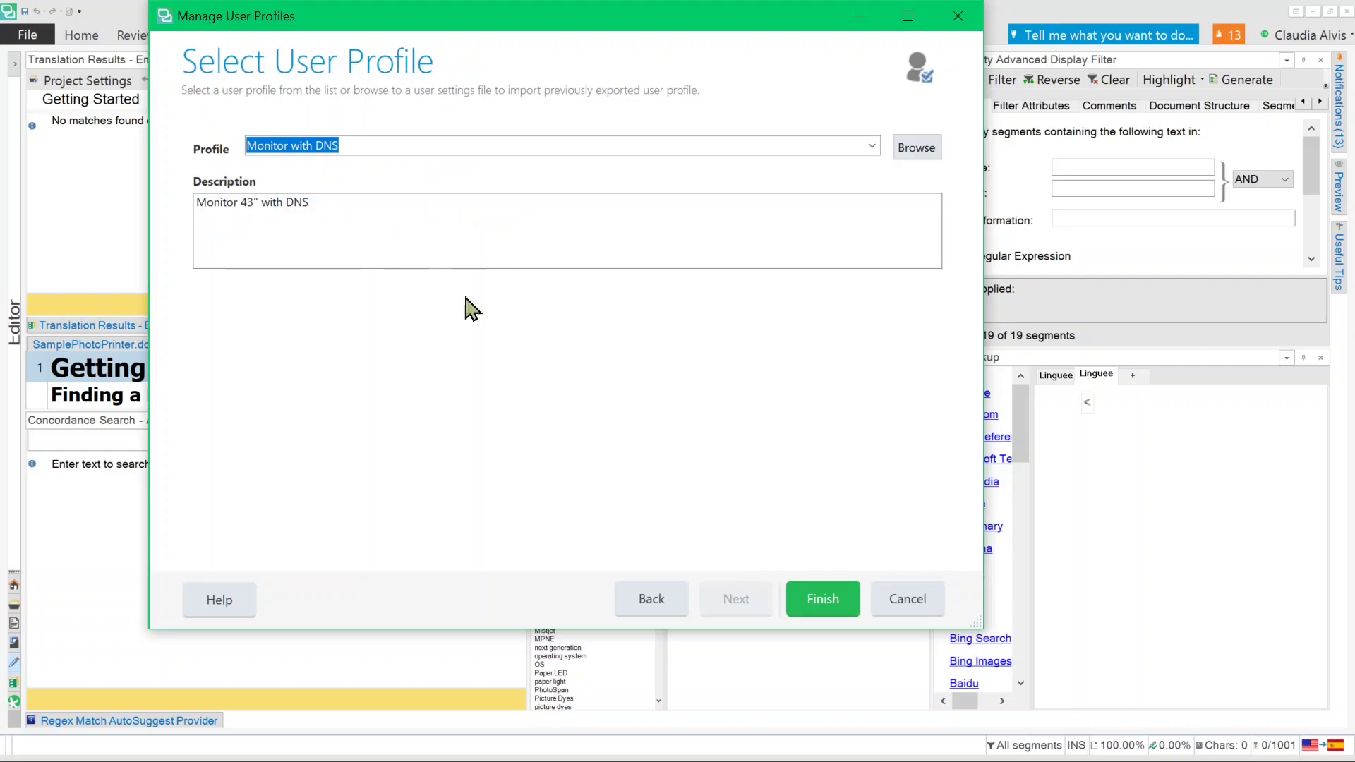
left_click(872, 146)
key("Down")
key("Down")
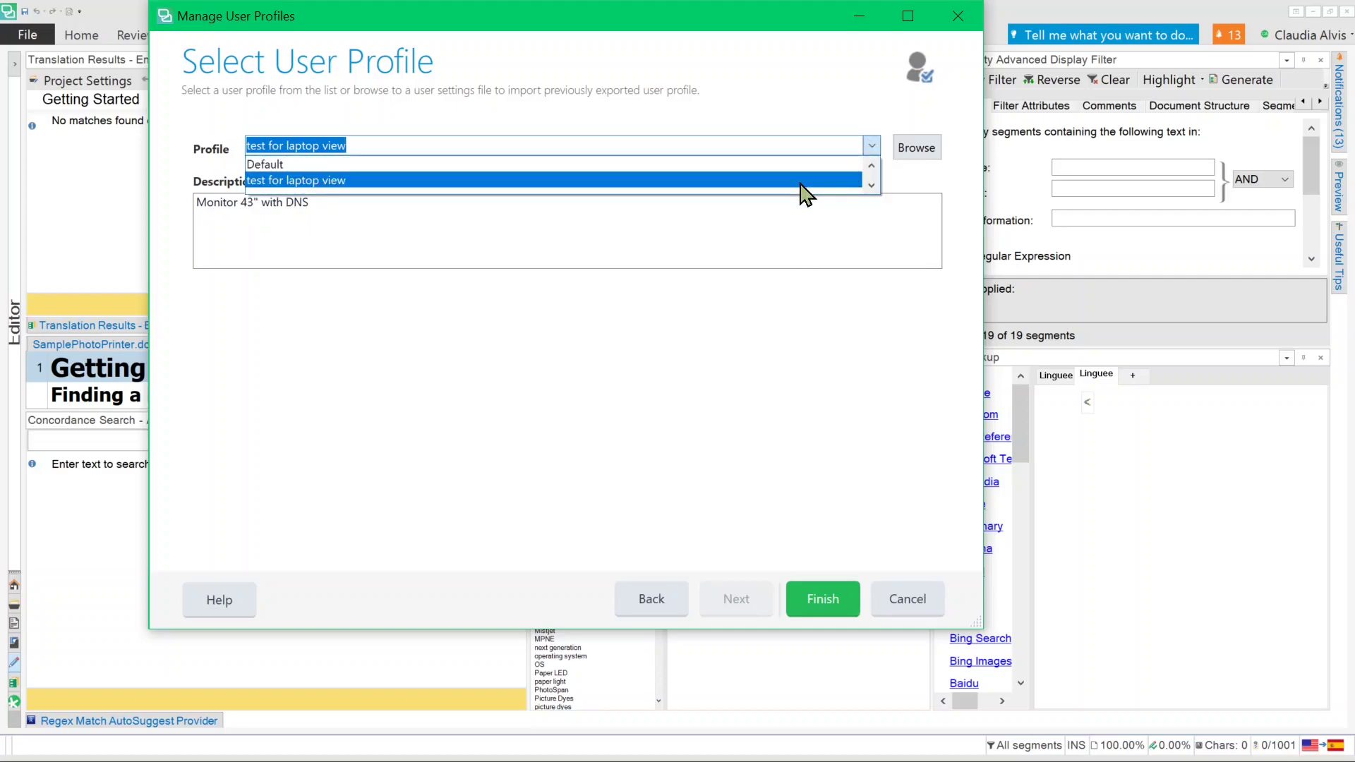
- Confirm 'test for laptop view' as the profile and finish so Studio reloads with it
left_click(598, 182)
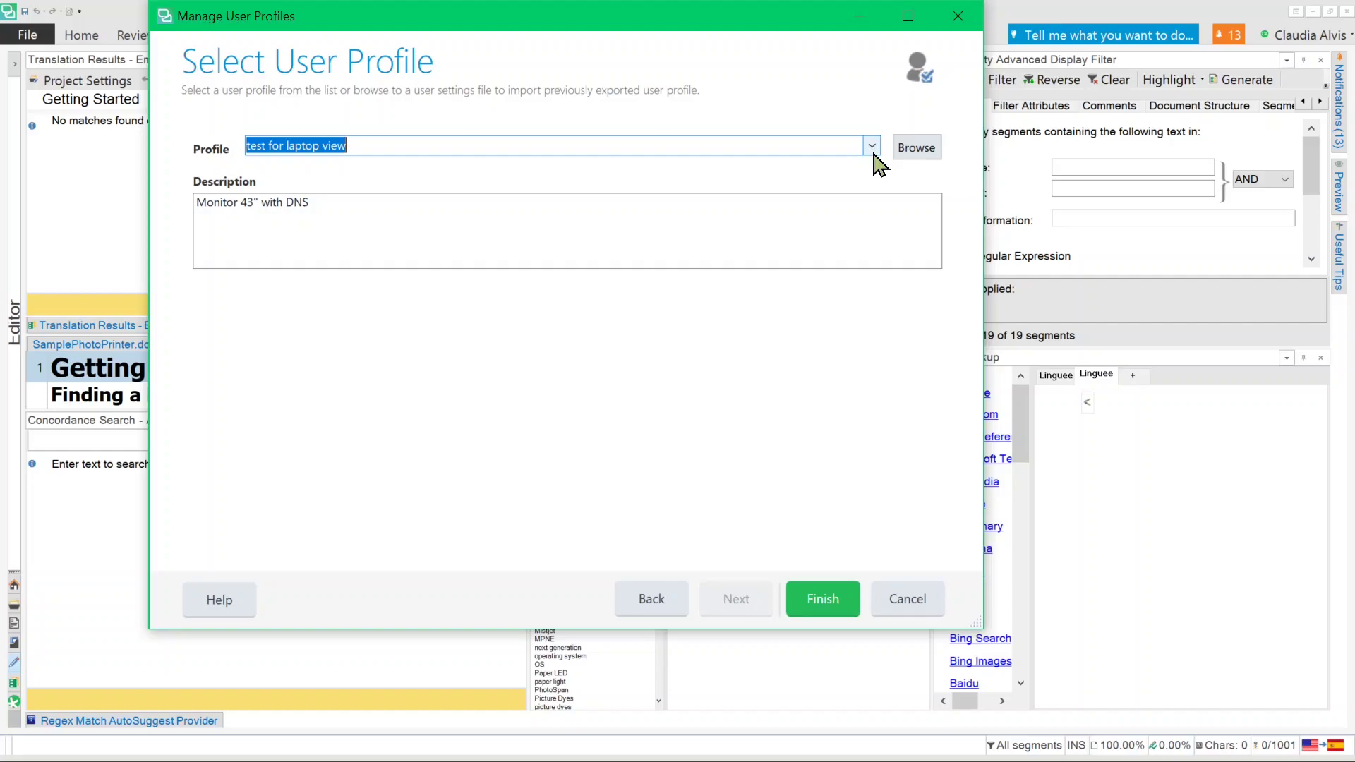
left_click(837, 592)
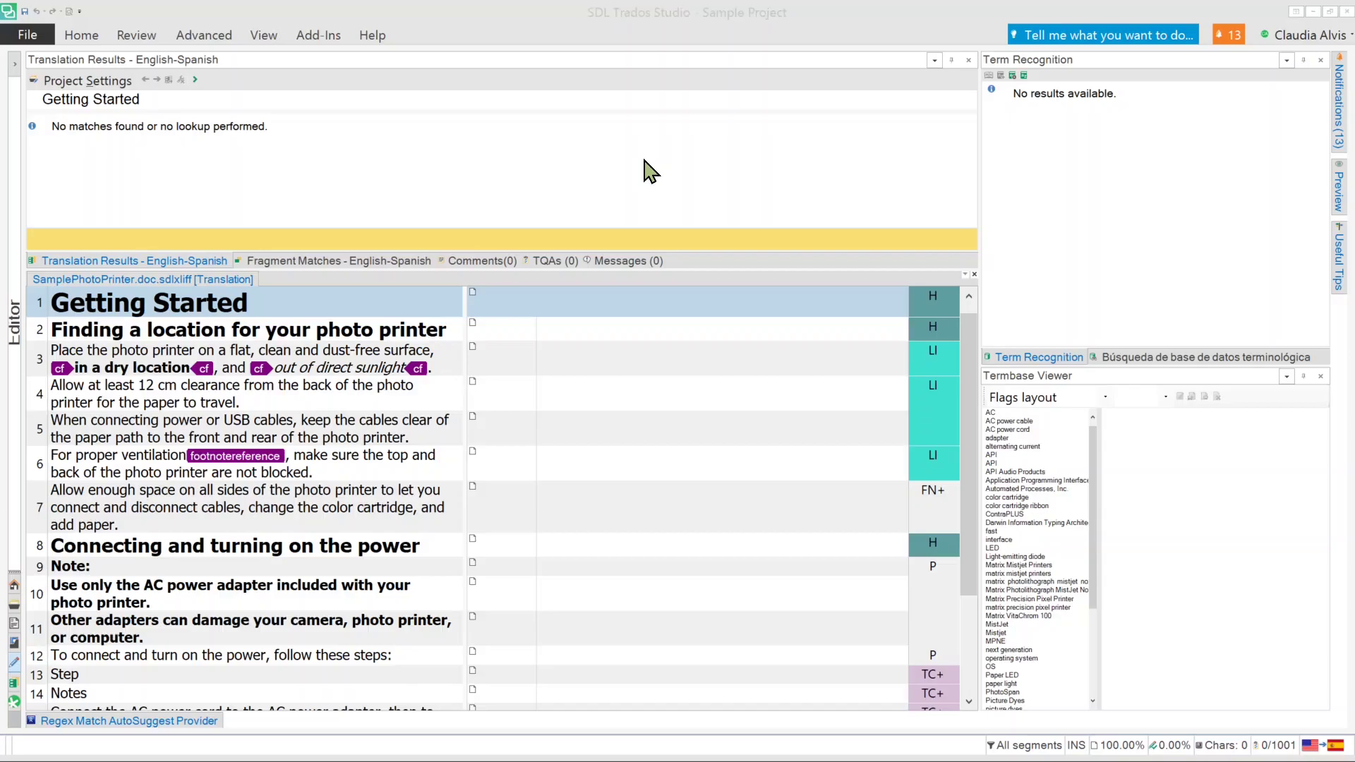
- Switch from Trados Studio to the Chrome window showing the About Me page
key("alt+Tab")
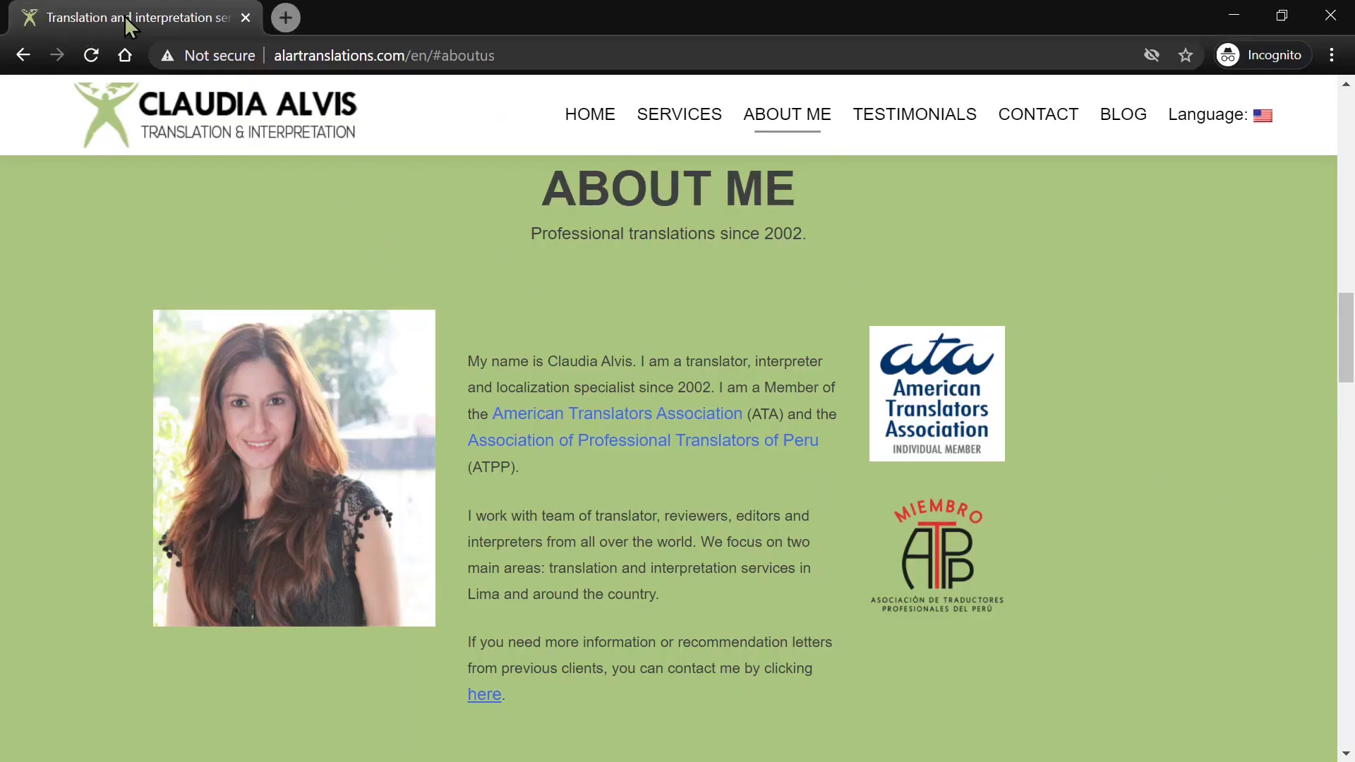
- Open a new tab on google.com via 'goo', then toggle between it and the website tab
left_click(282, 19)
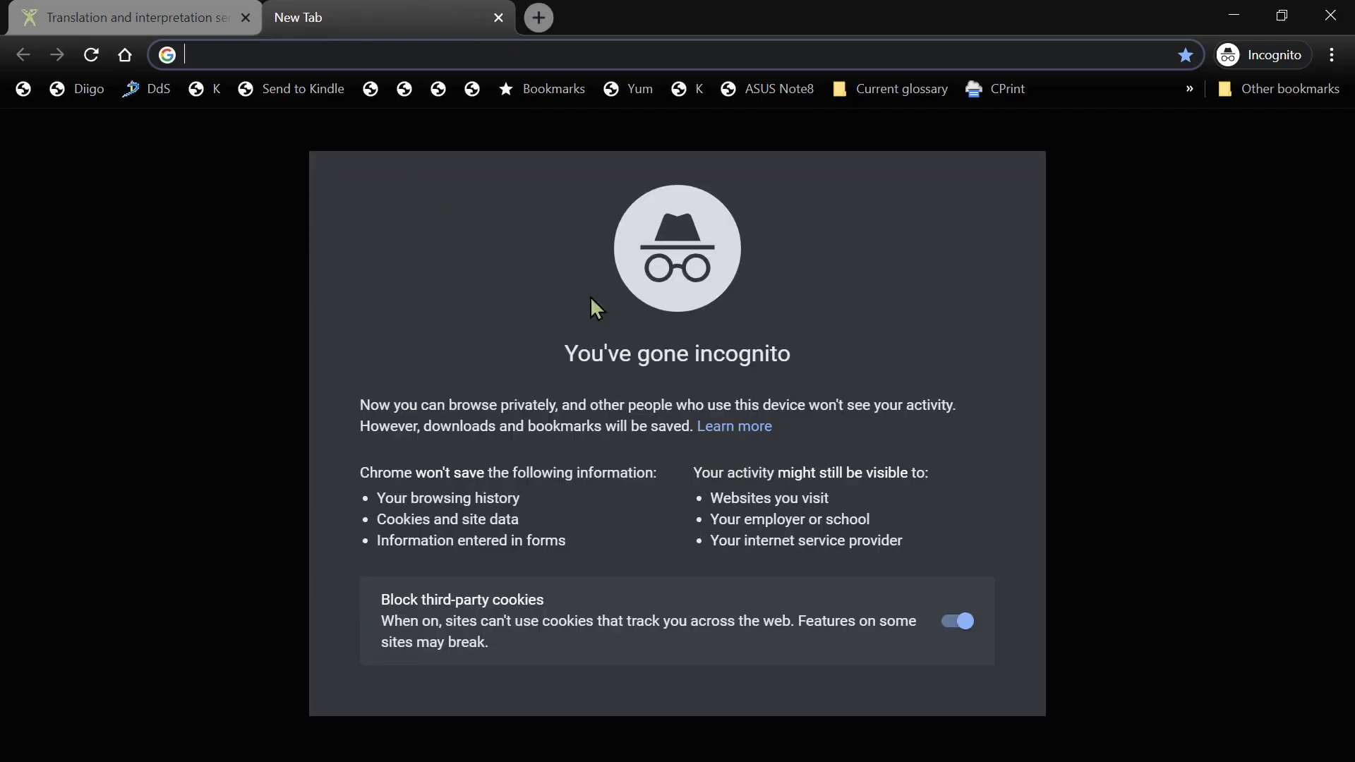
type("google.com")
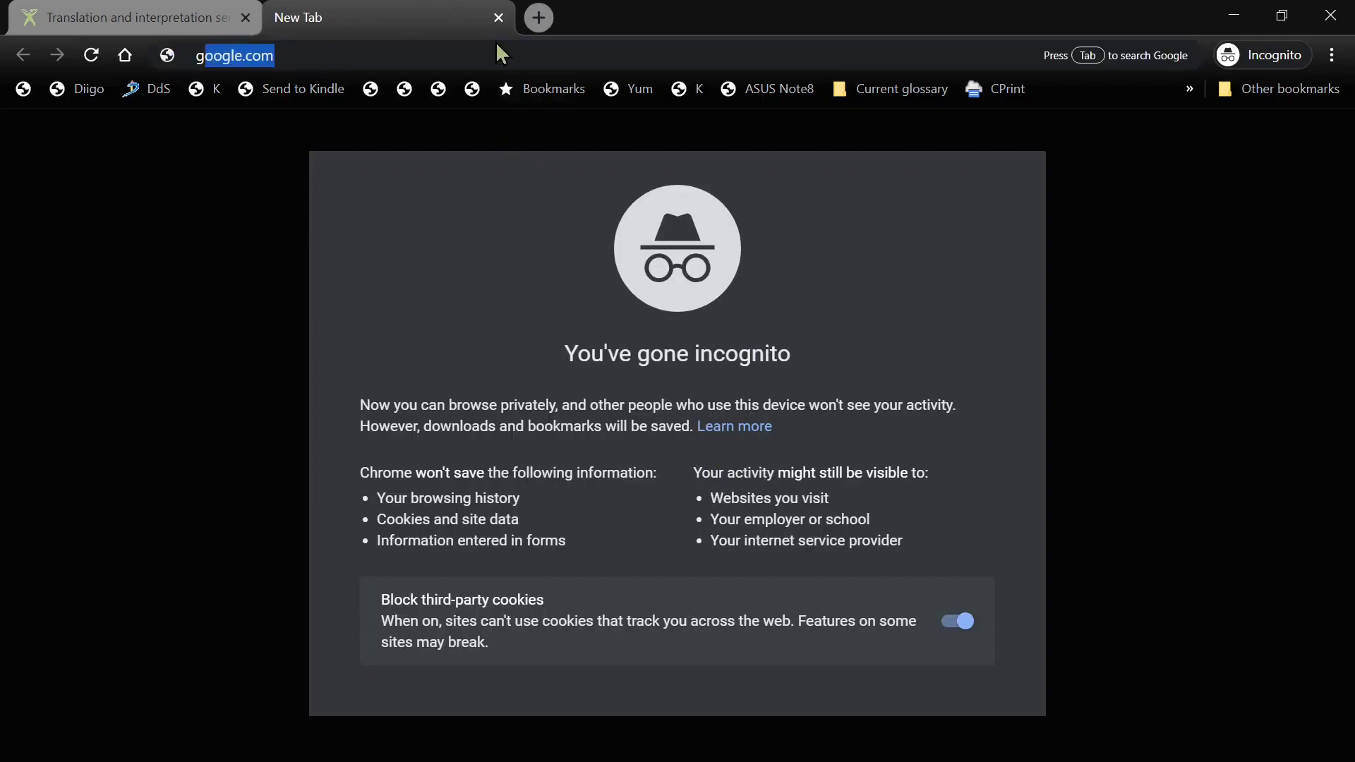
key("Return")
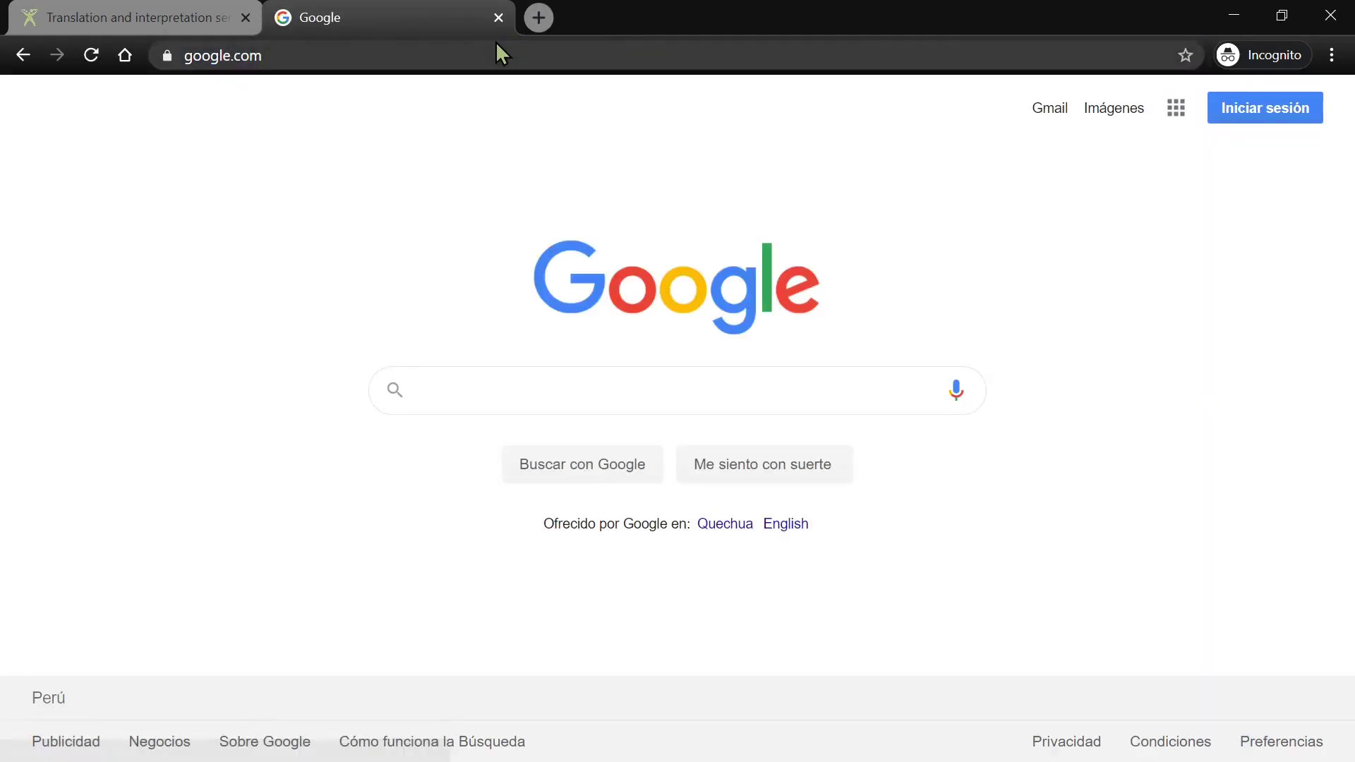
left_click(212, 28)
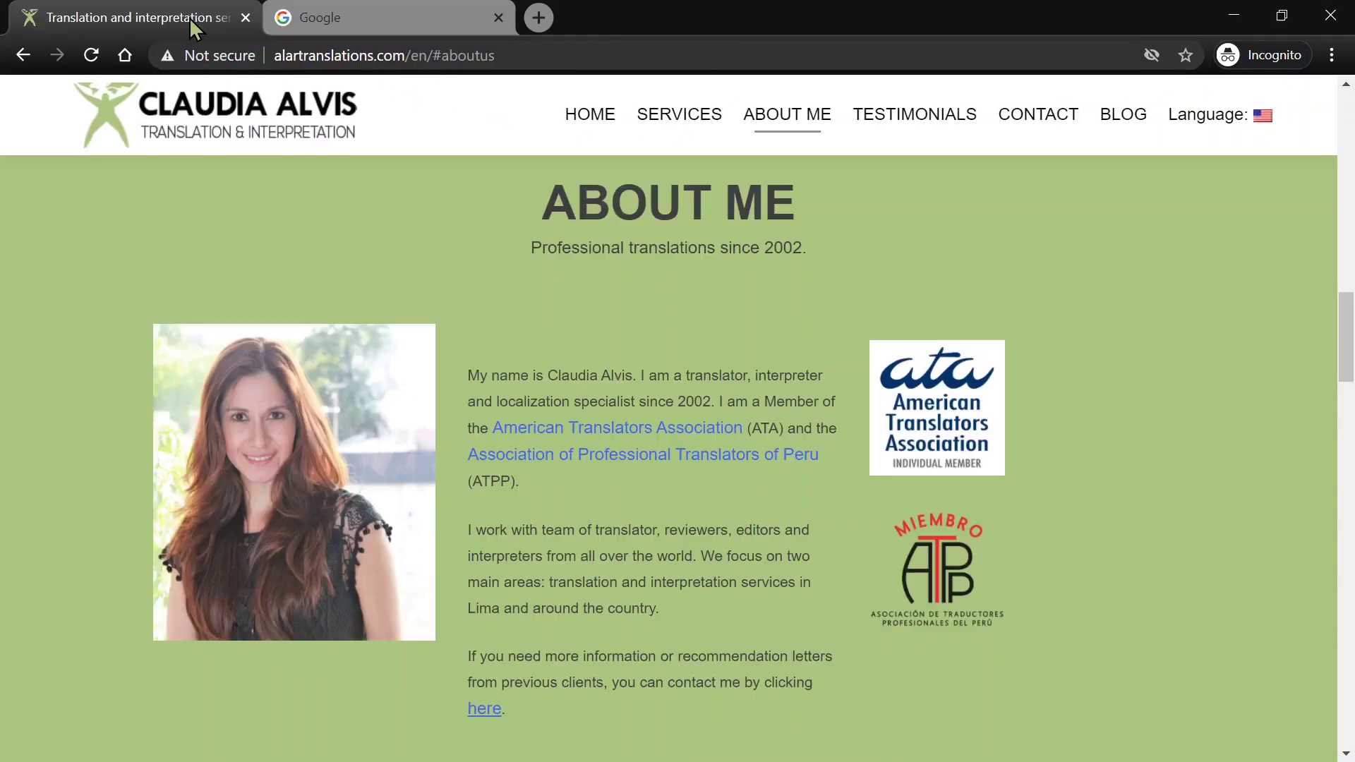
left_click(286, 19)
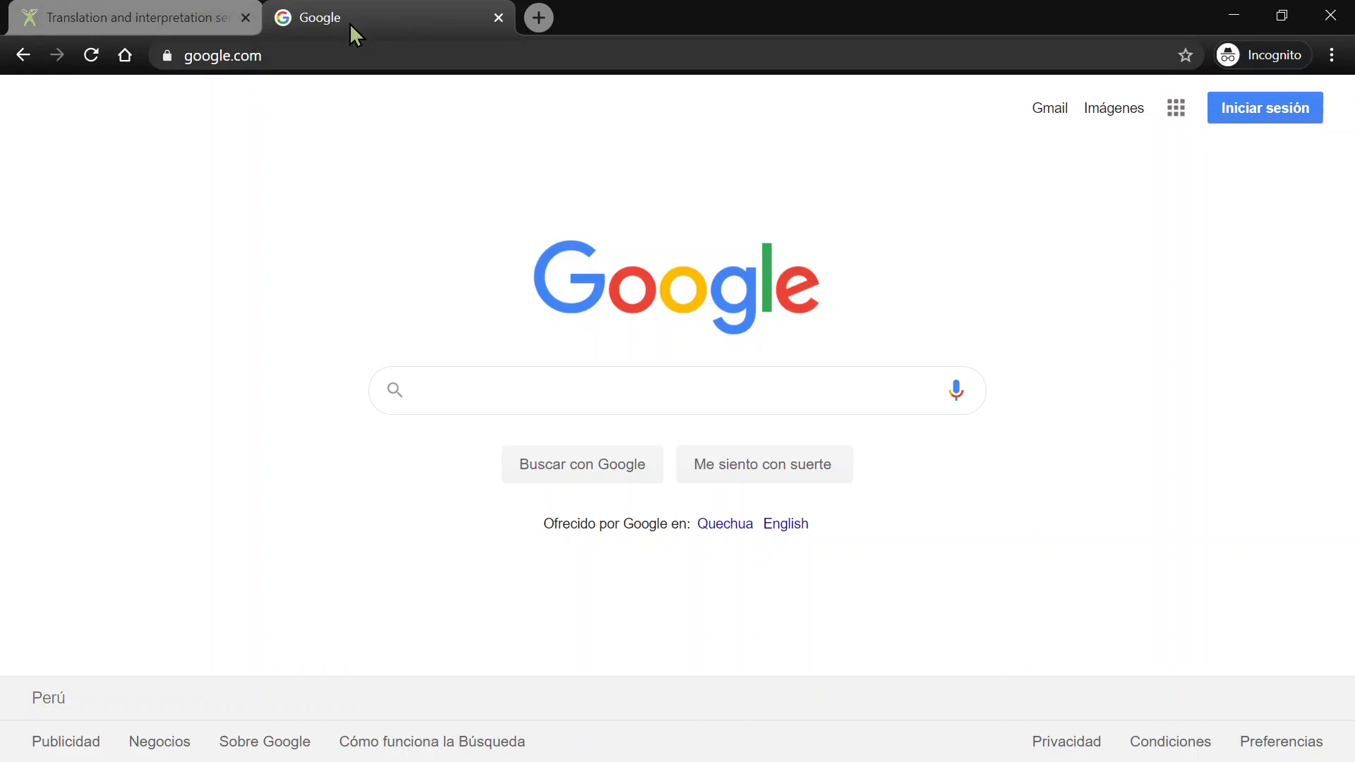
- Snap the Google tab into a right-half window and the translation site window to the left half
left_click_drag(308, 18, 1351, 261)
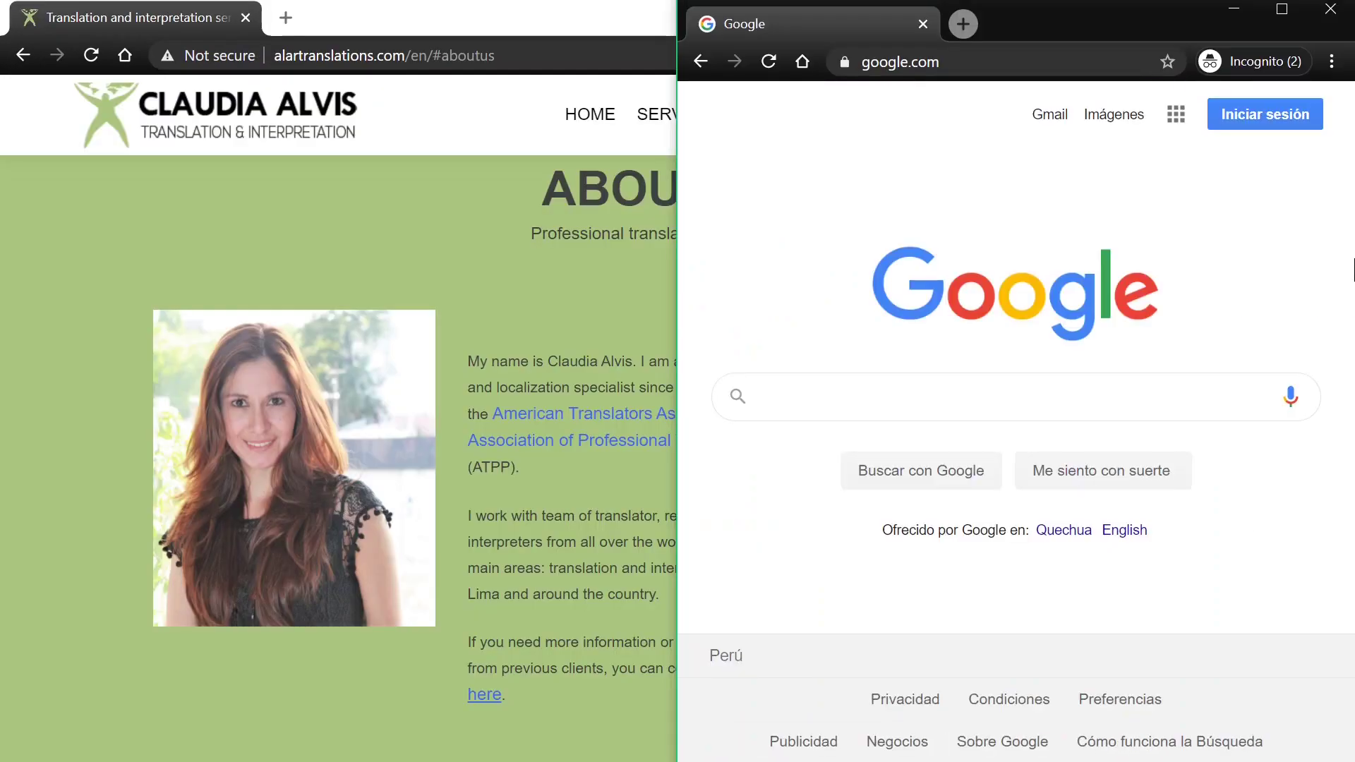
left_click(459, 263)
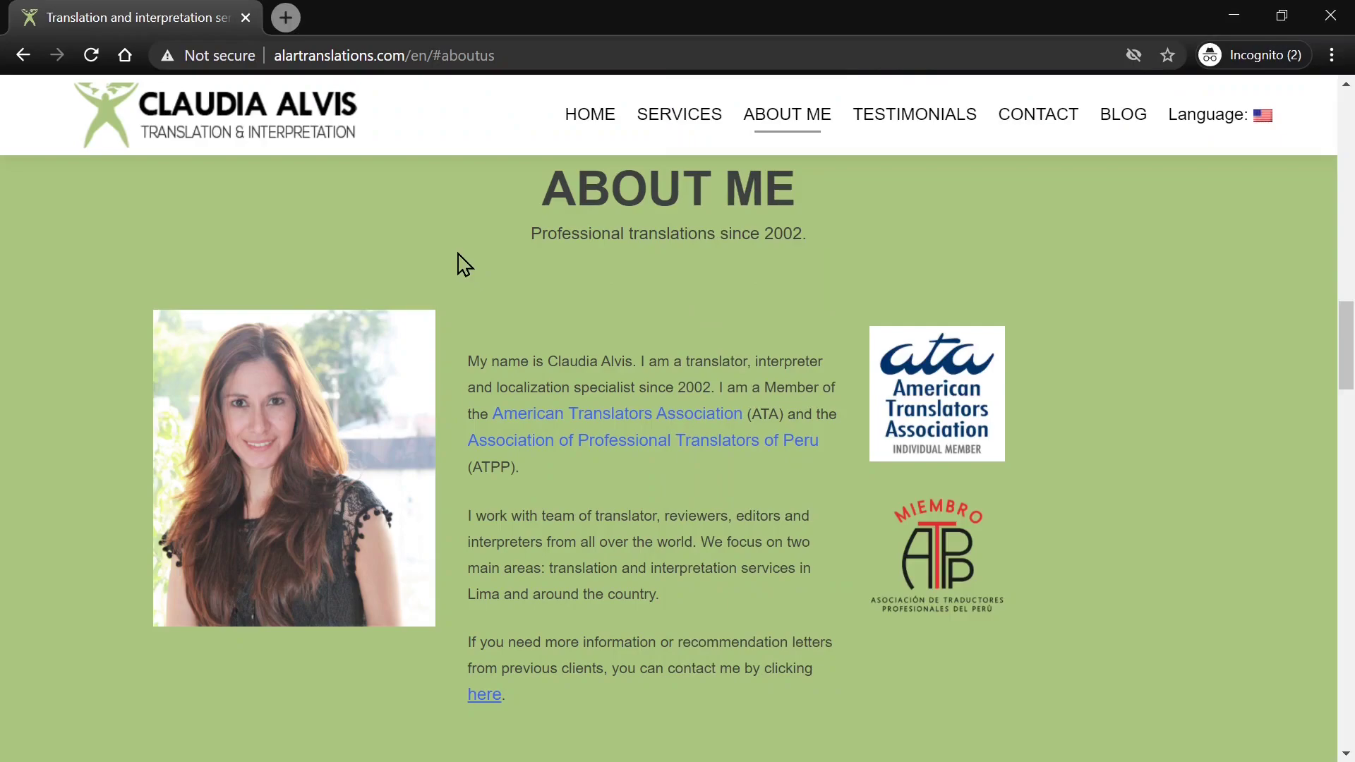
key("super+Left")
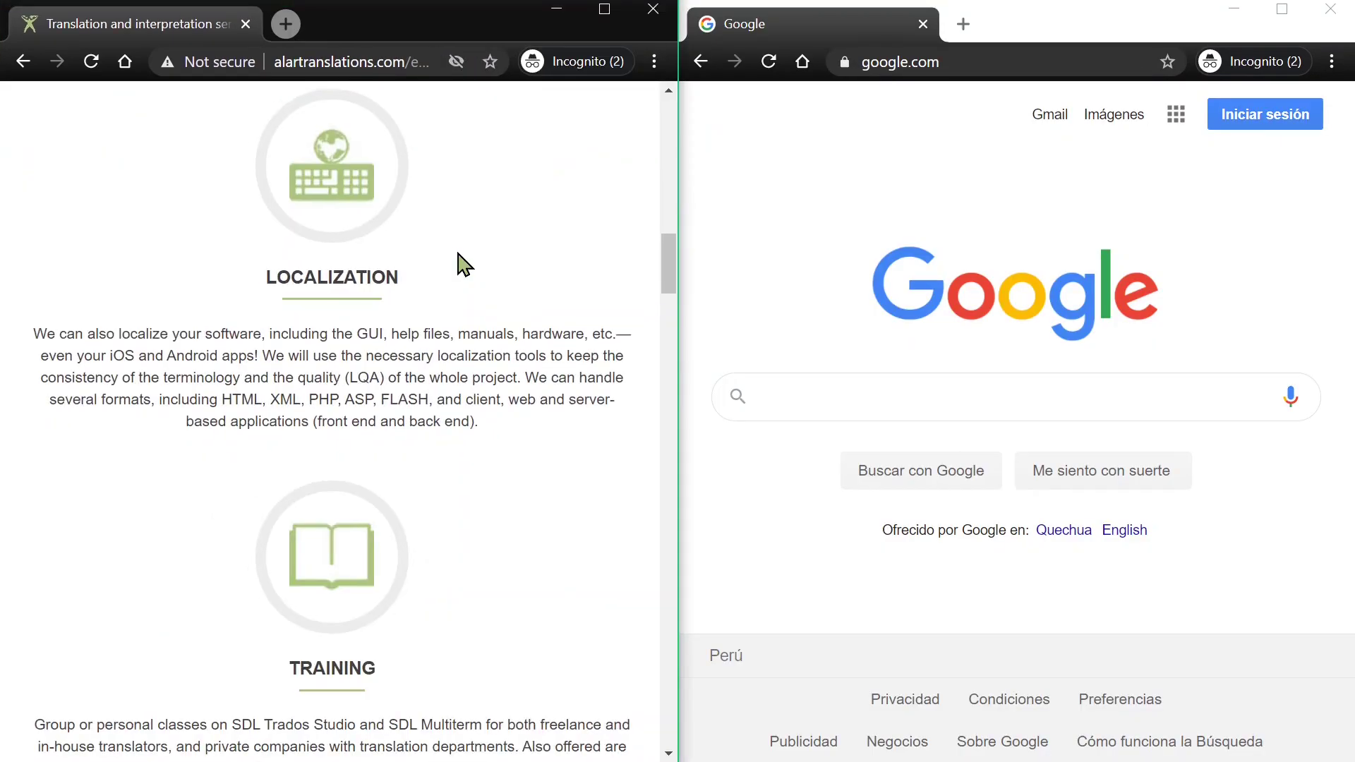
scroll(585, 333, "up", 1)
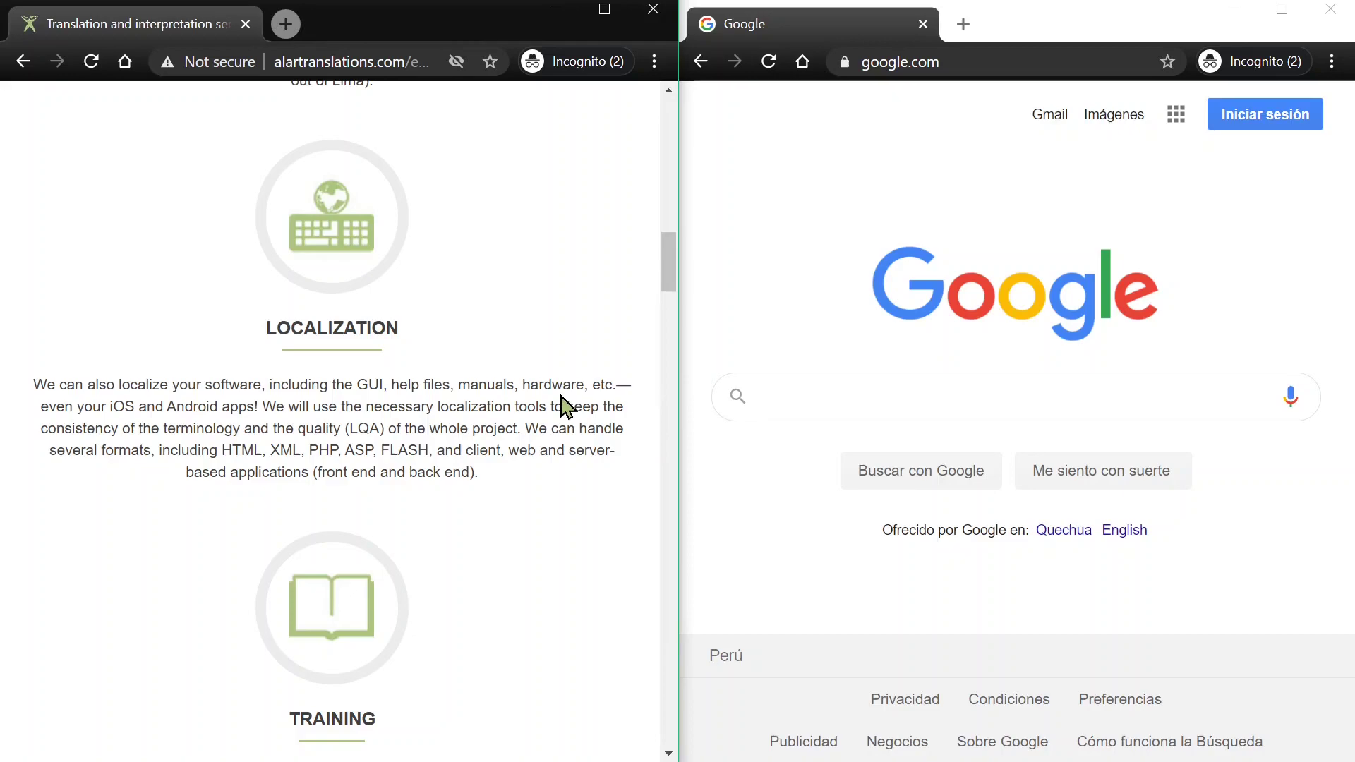
scroll(567, 407, "down", 1)
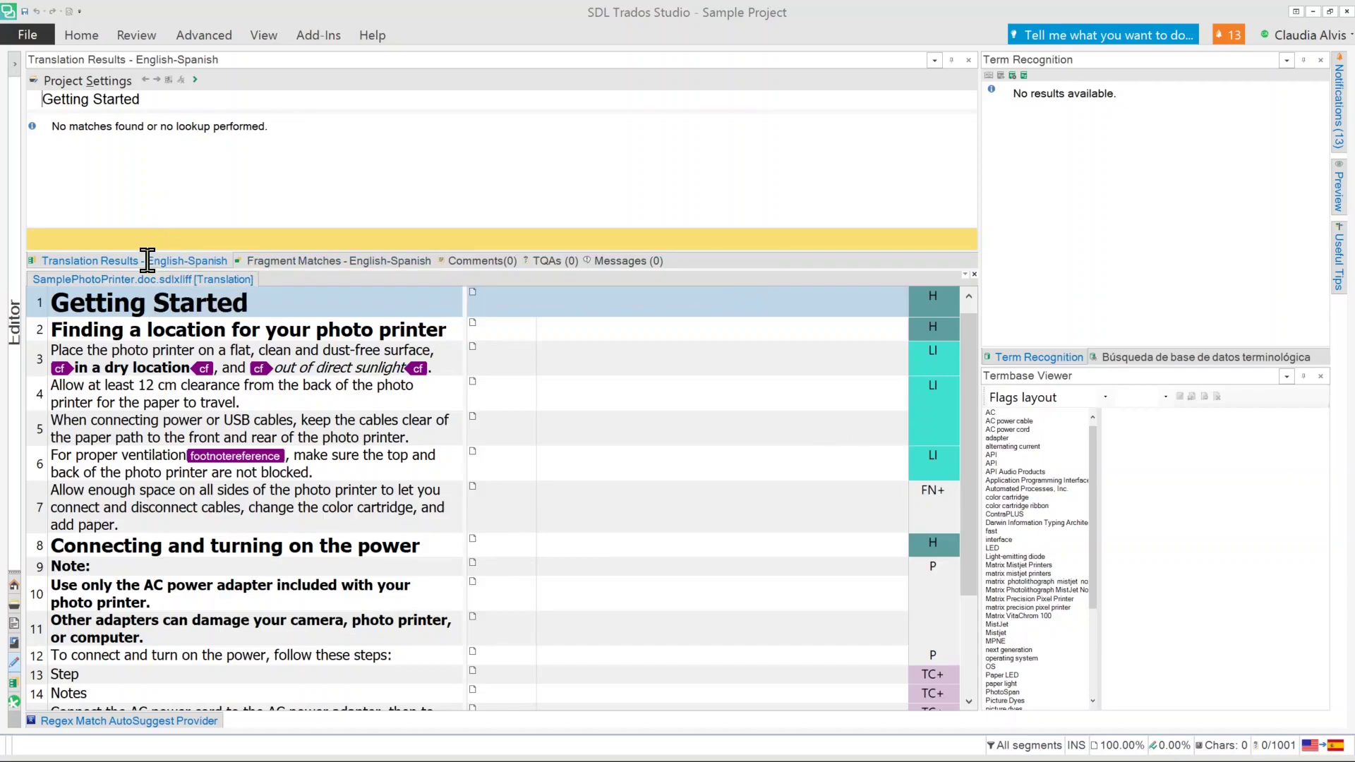
- Open the Concordance Search window beneath the editor and show Translation Results in the top pane
left_click(263, 261)
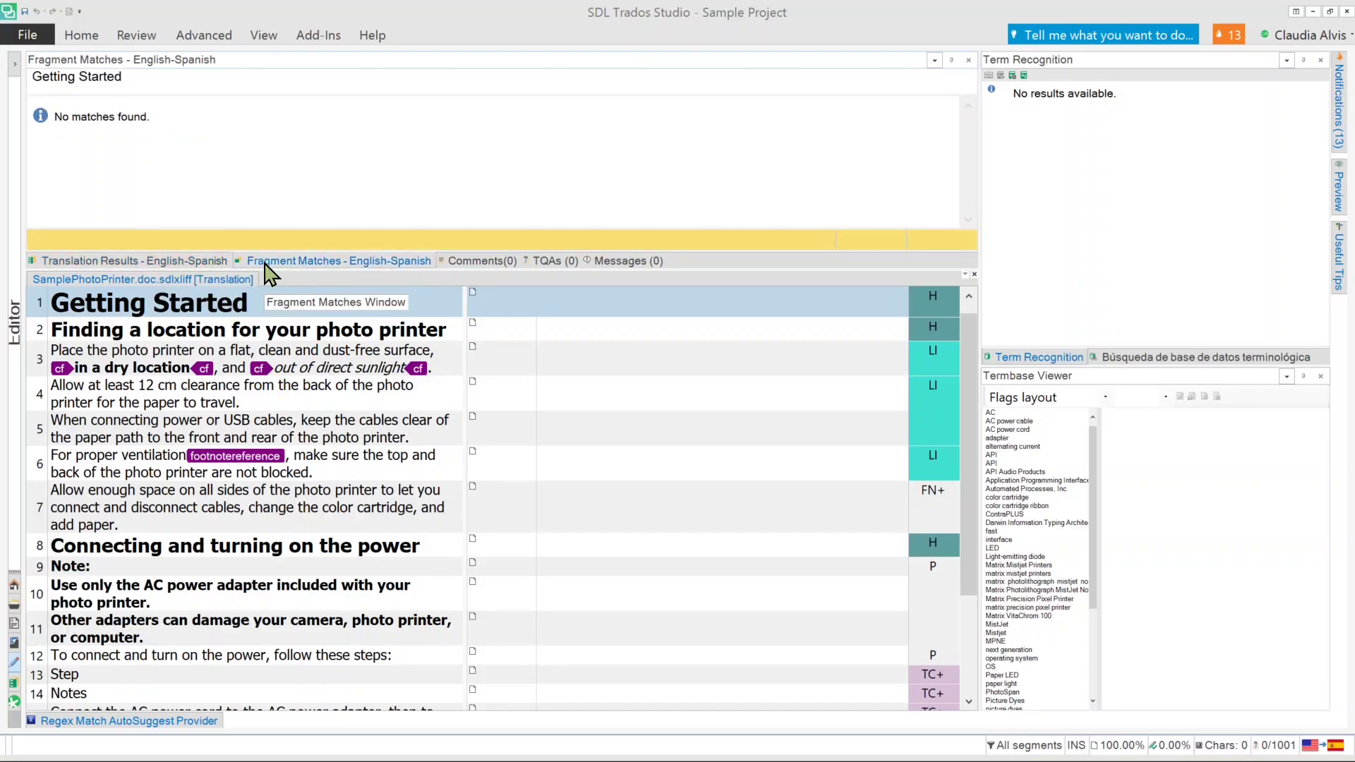
left_click(462, 261)
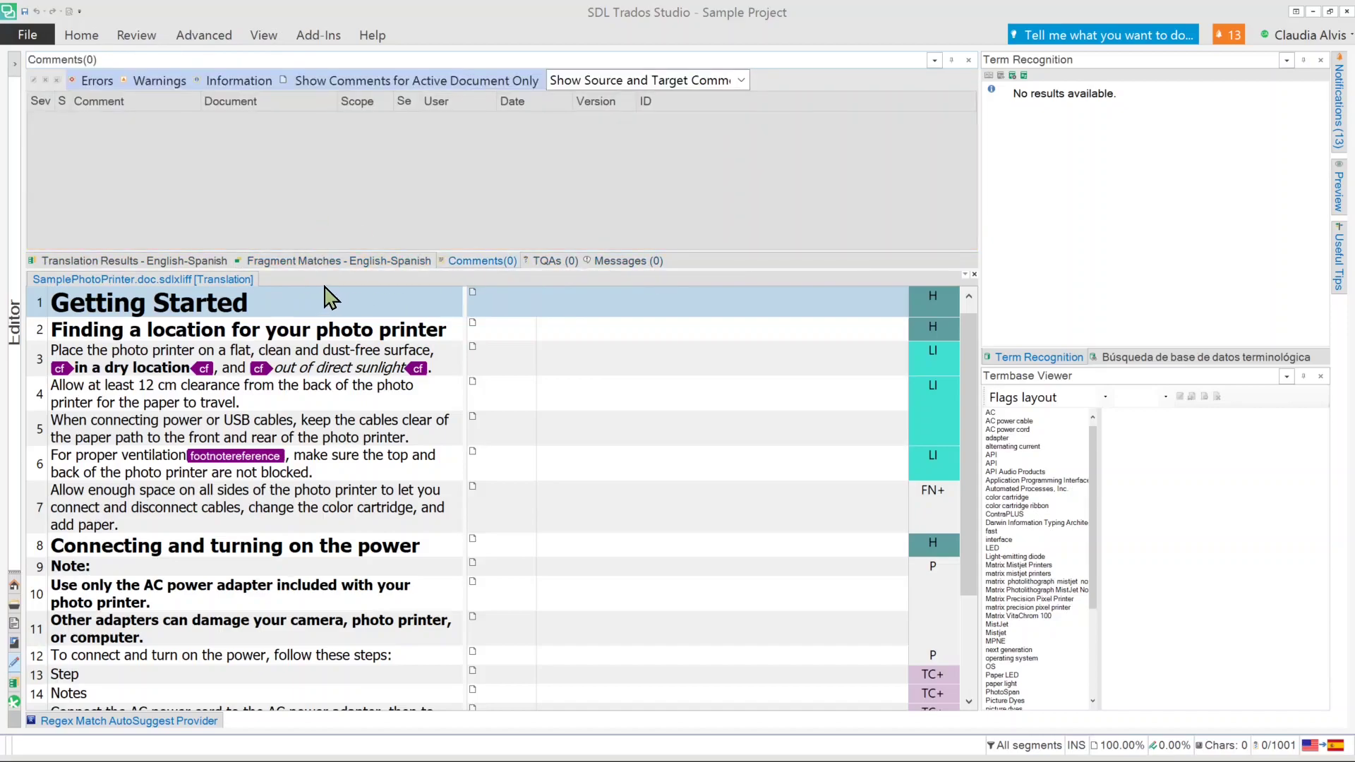
left_click(265, 35)
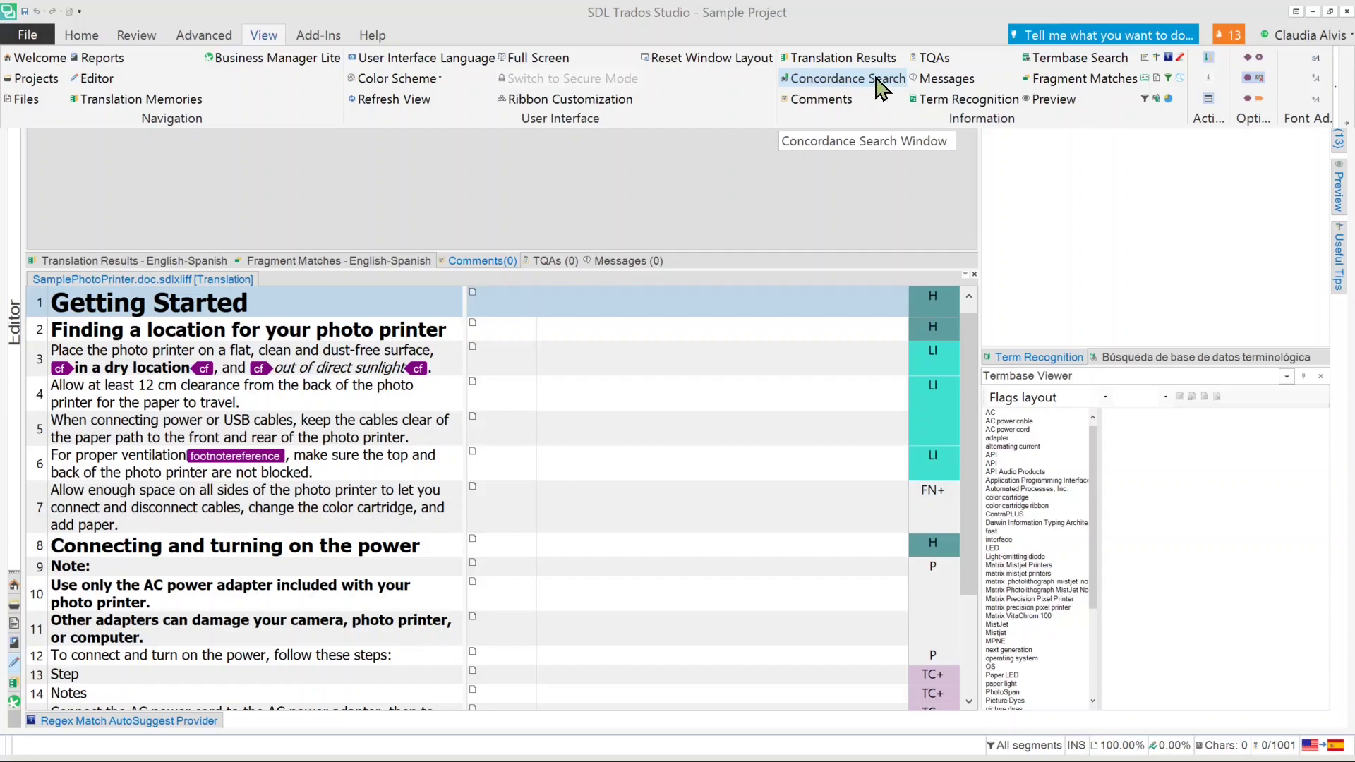
left_click(838, 80)
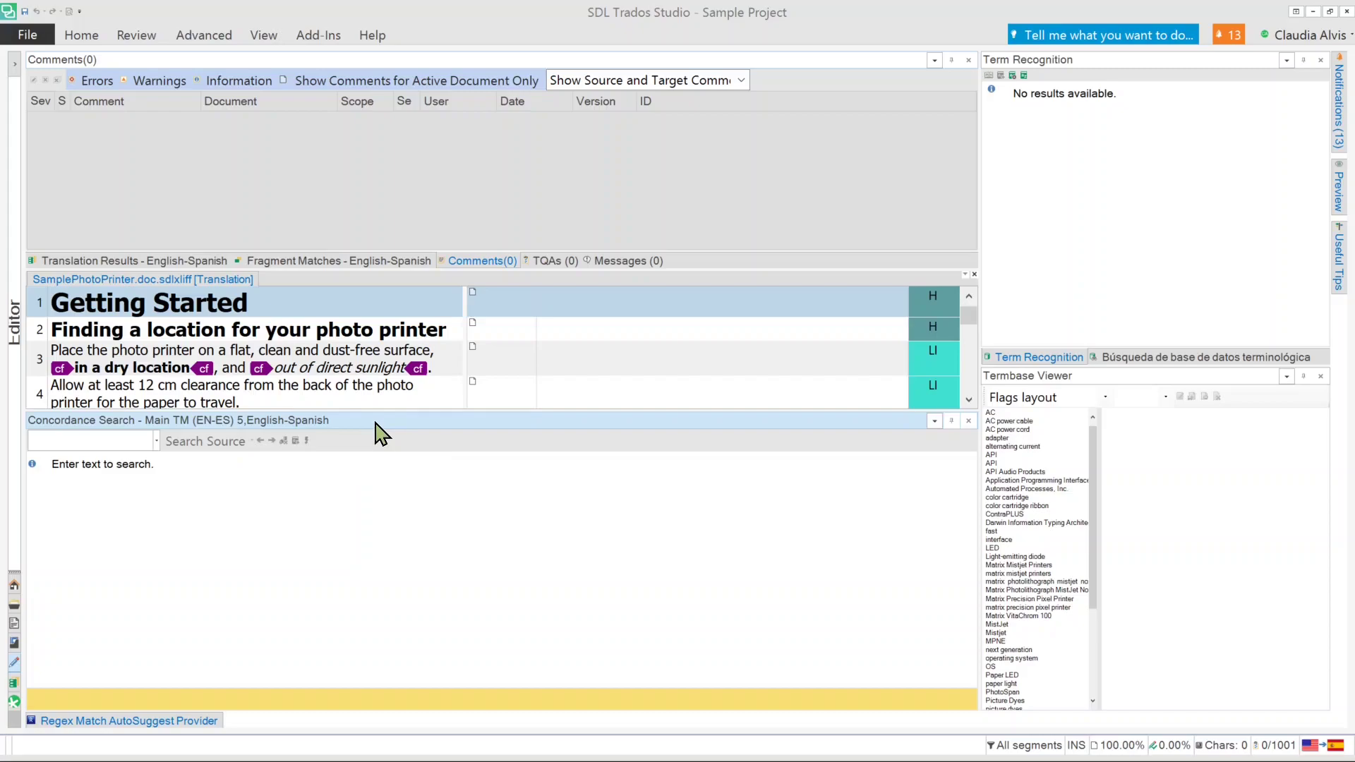
left_click(135, 264)
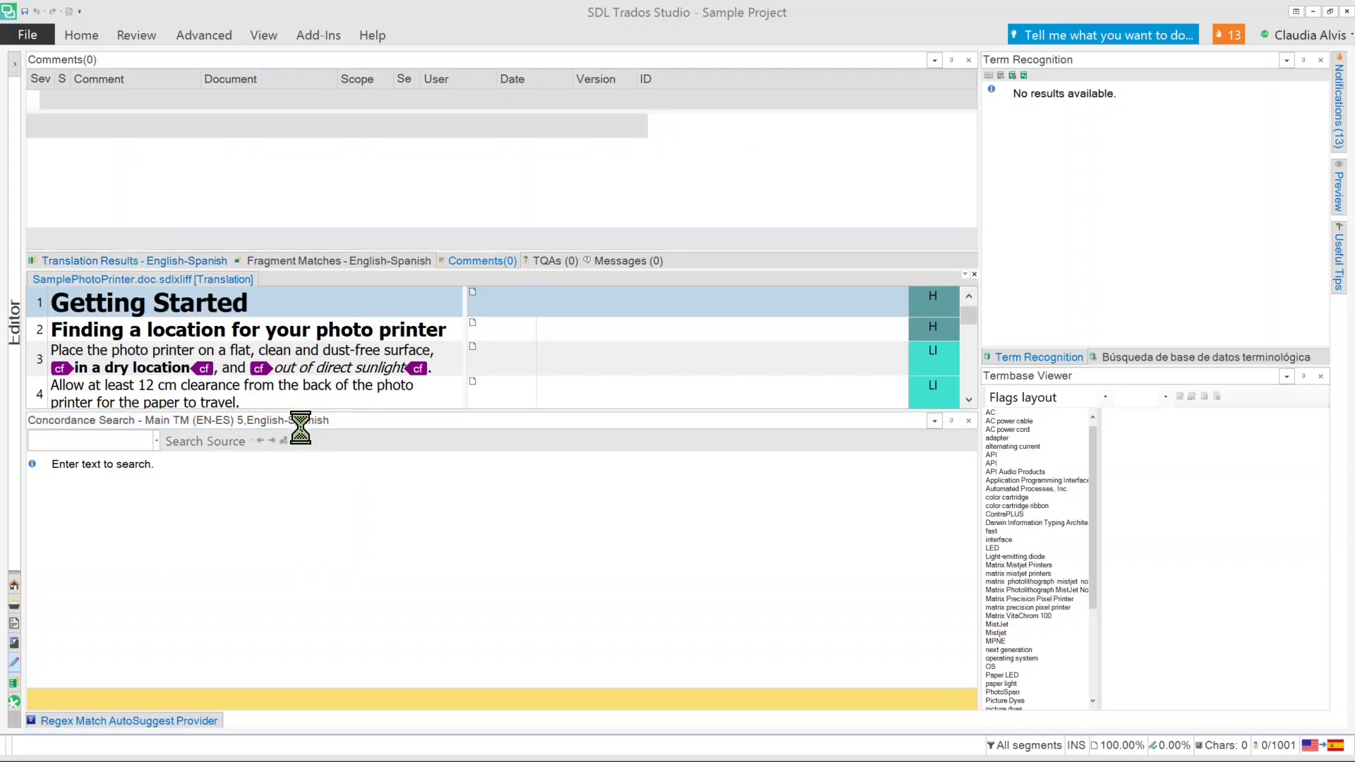
- Dock Concordance Search into the top tab group, then pull its tab out as a floating window
left_click(424, 427)
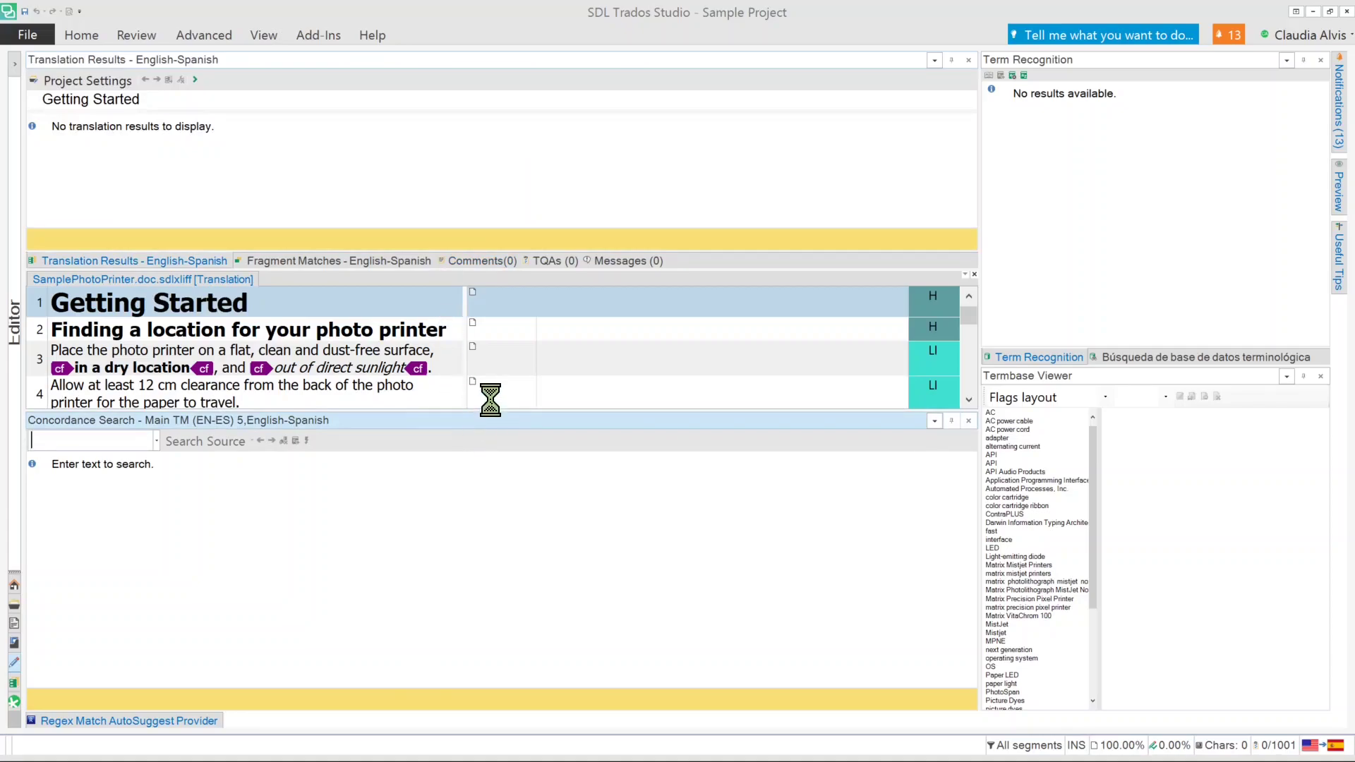
left_click_drag(490, 422, 501, 161)
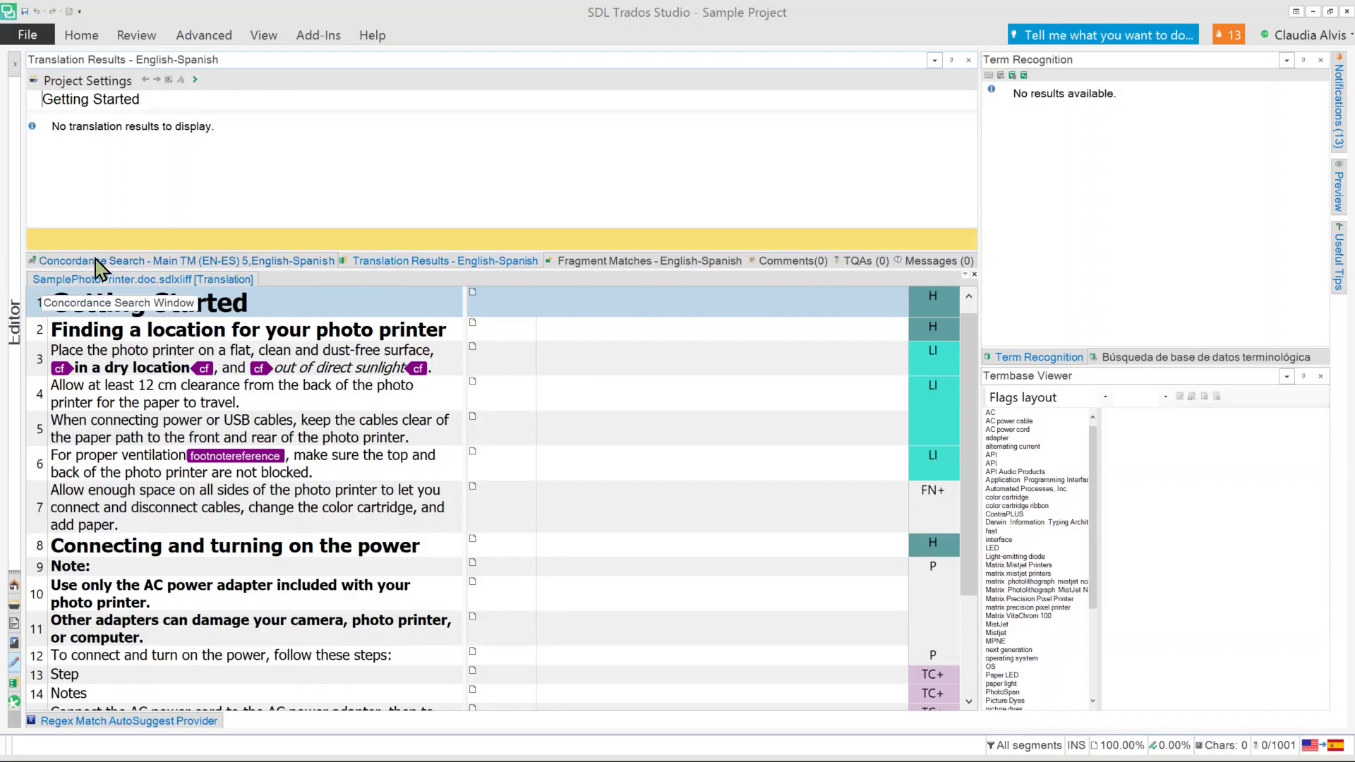
left_click(240, 259)
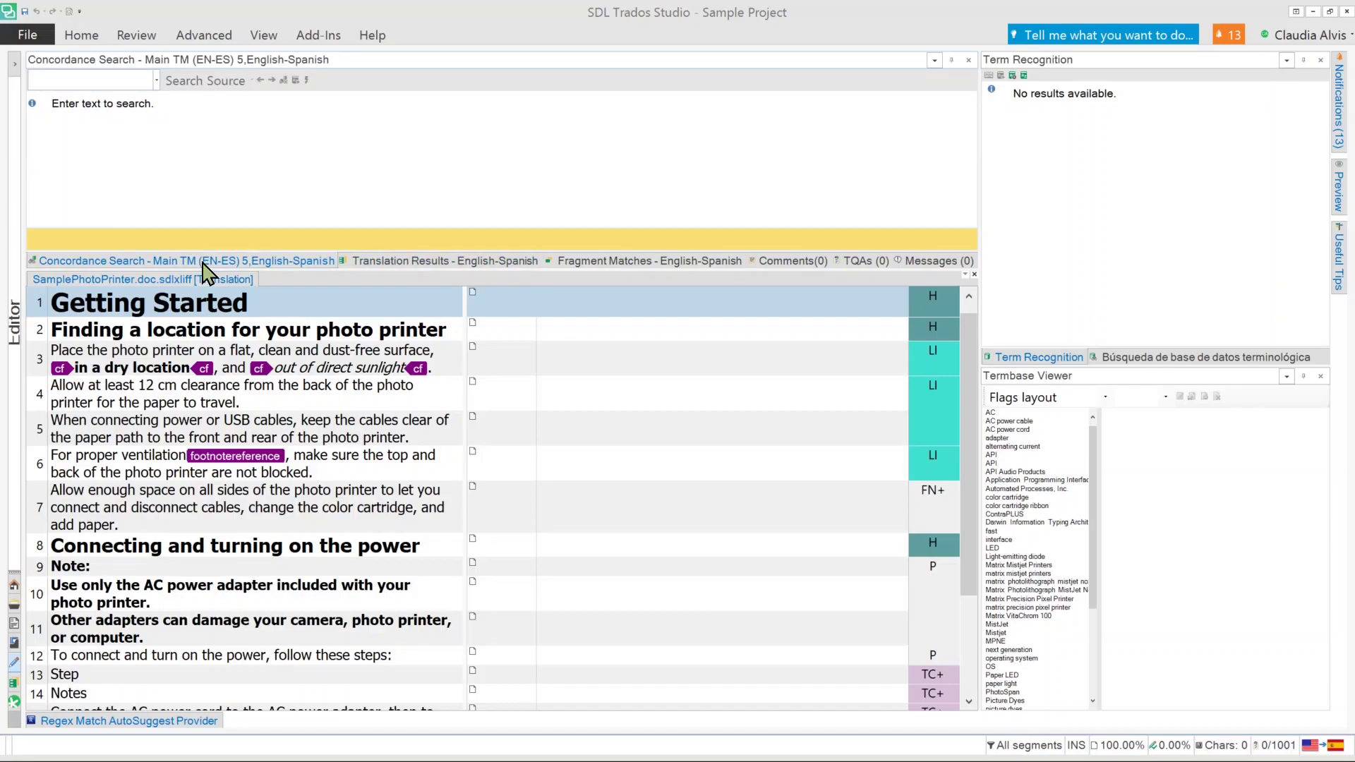
left_click_drag(204, 262, 230, 290)
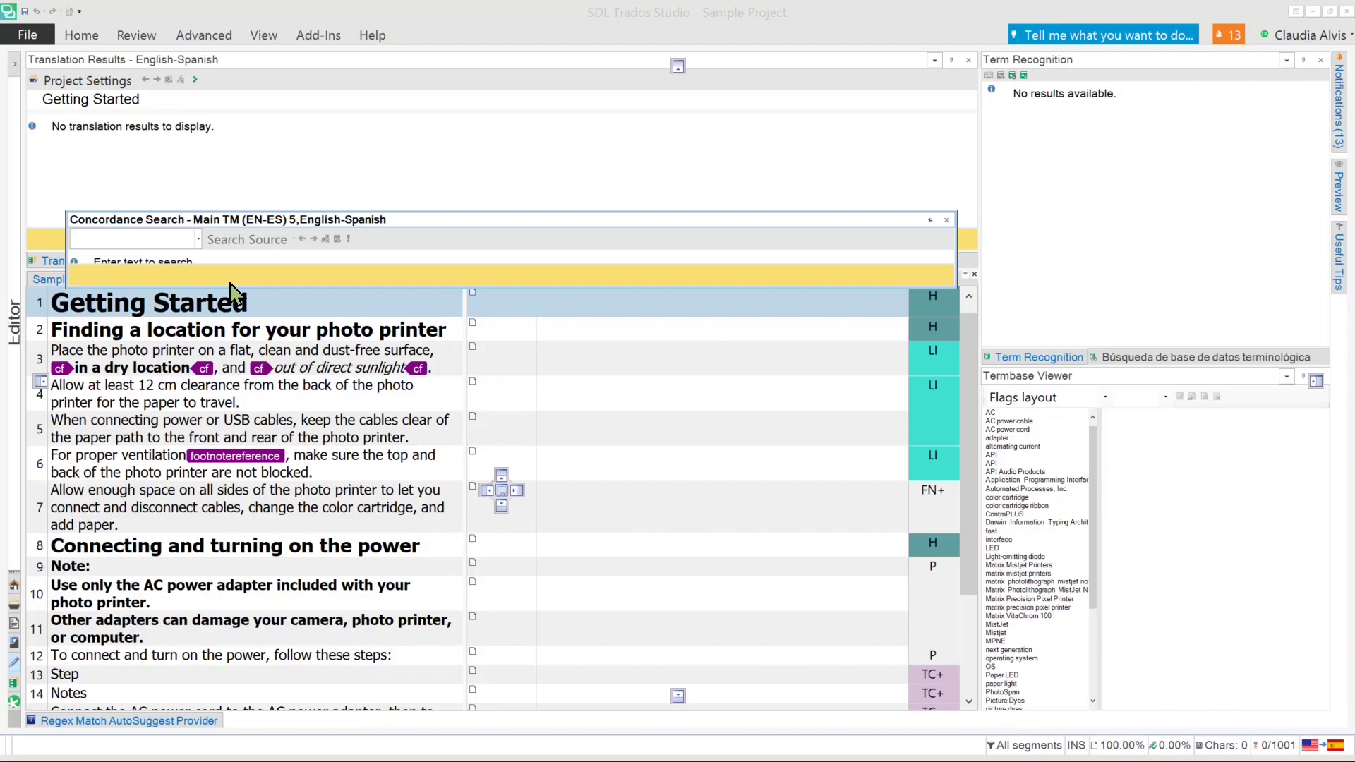
- Redock the floating Concordance Search window below the segment grid and drag its splitter up to enlarge it
left_click_drag(230, 289, 477, 354)
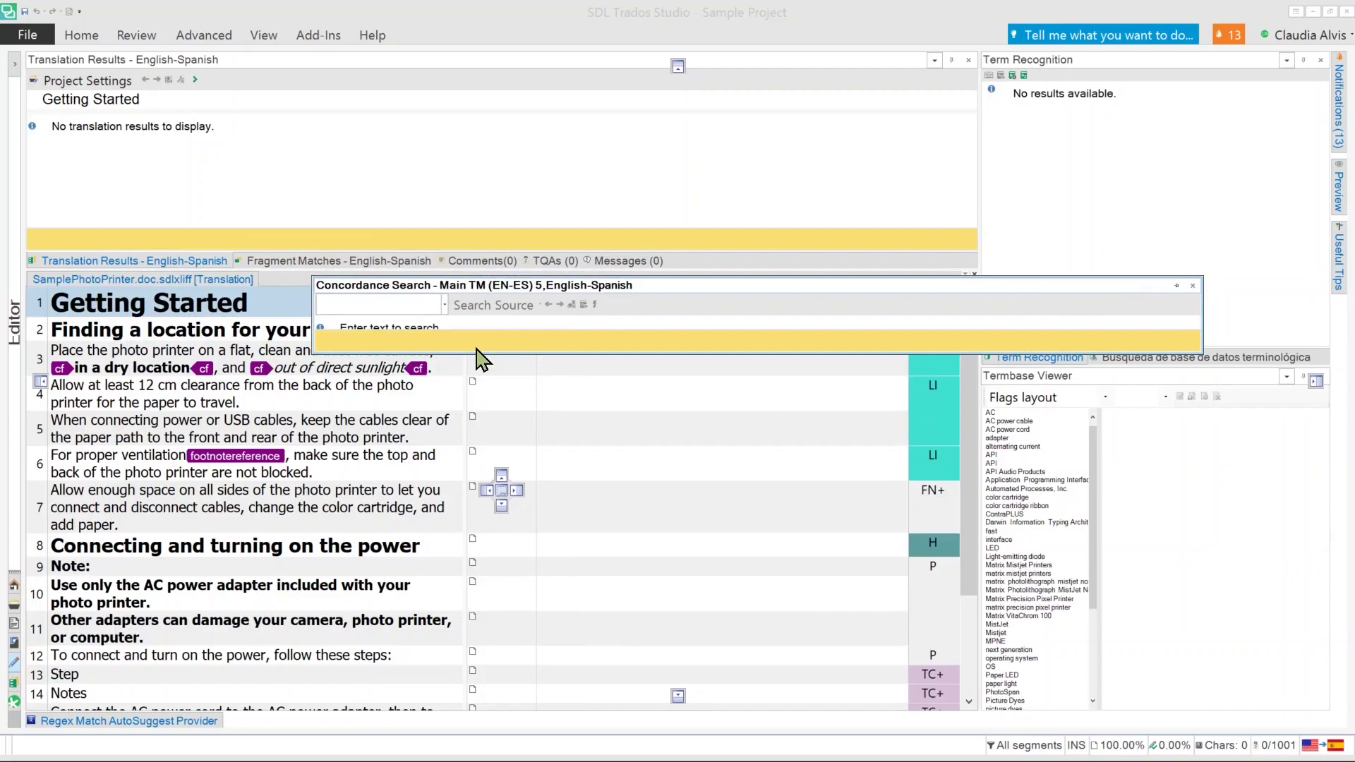
left_click_drag(479, 356, 504, 520)
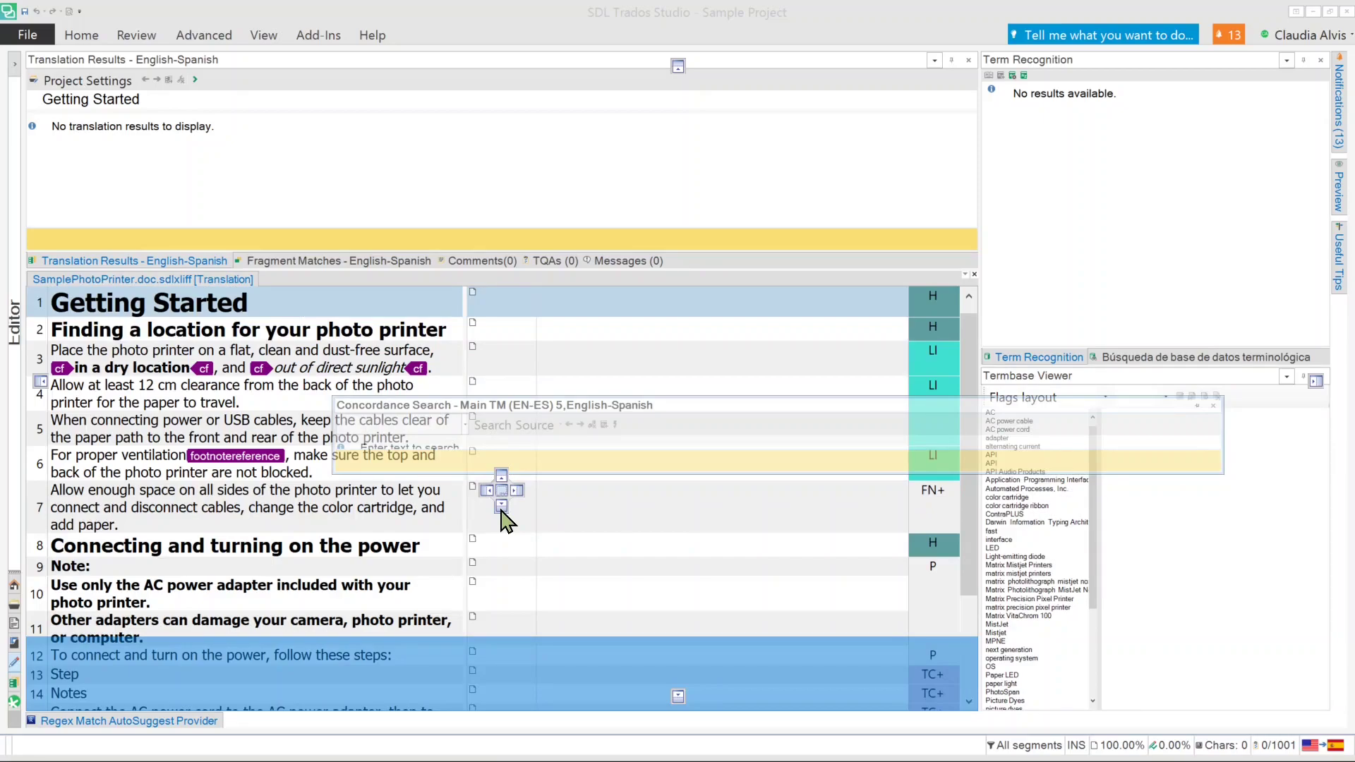
left_click_drag(501, 510, 501, 510)
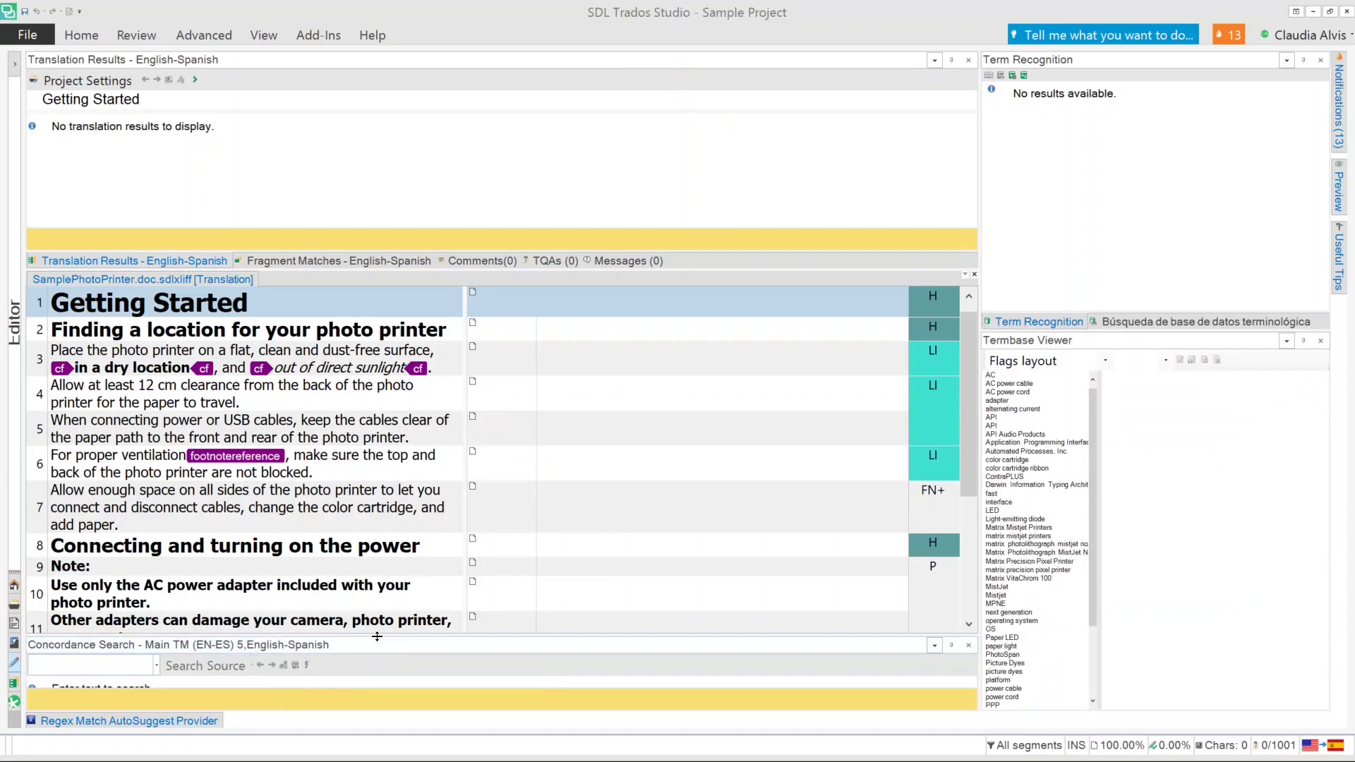
left_click_drag(378, 633, 384, 558)
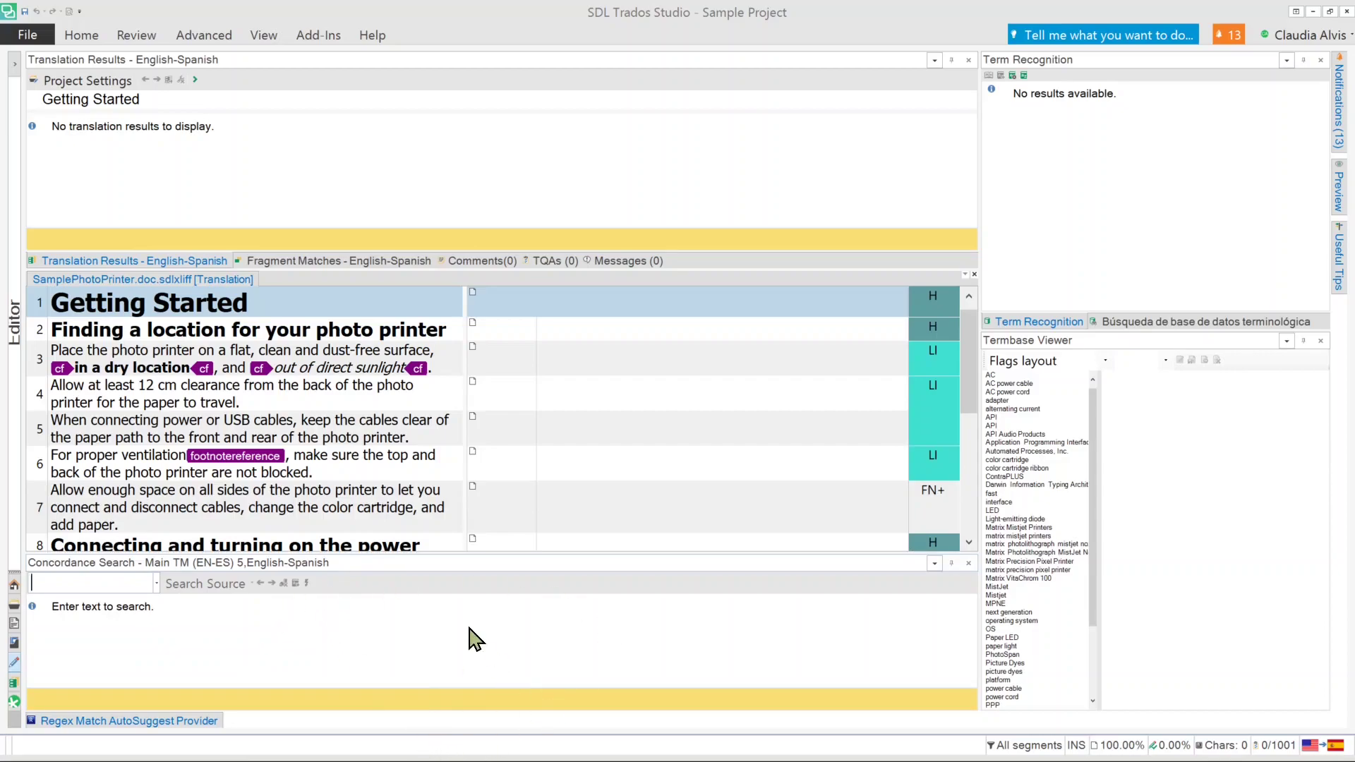
- Fill segment 2 with 'Buscando una ubicación para su impresora de fotos', then select 'photo printer' in segment 3
scroll(554, 477, "down", 3)
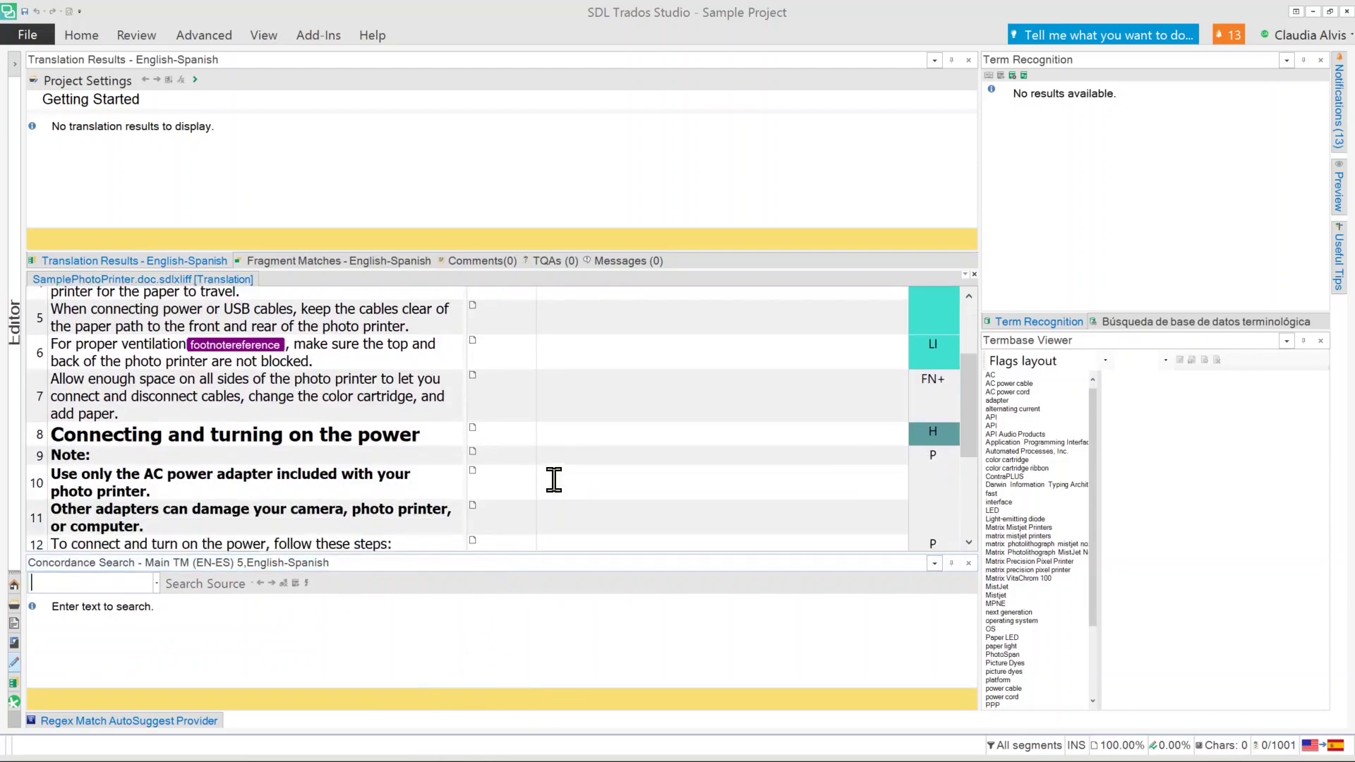
scroll(553, 477, "down", 2)
scroll(554, 478, "up", 5)
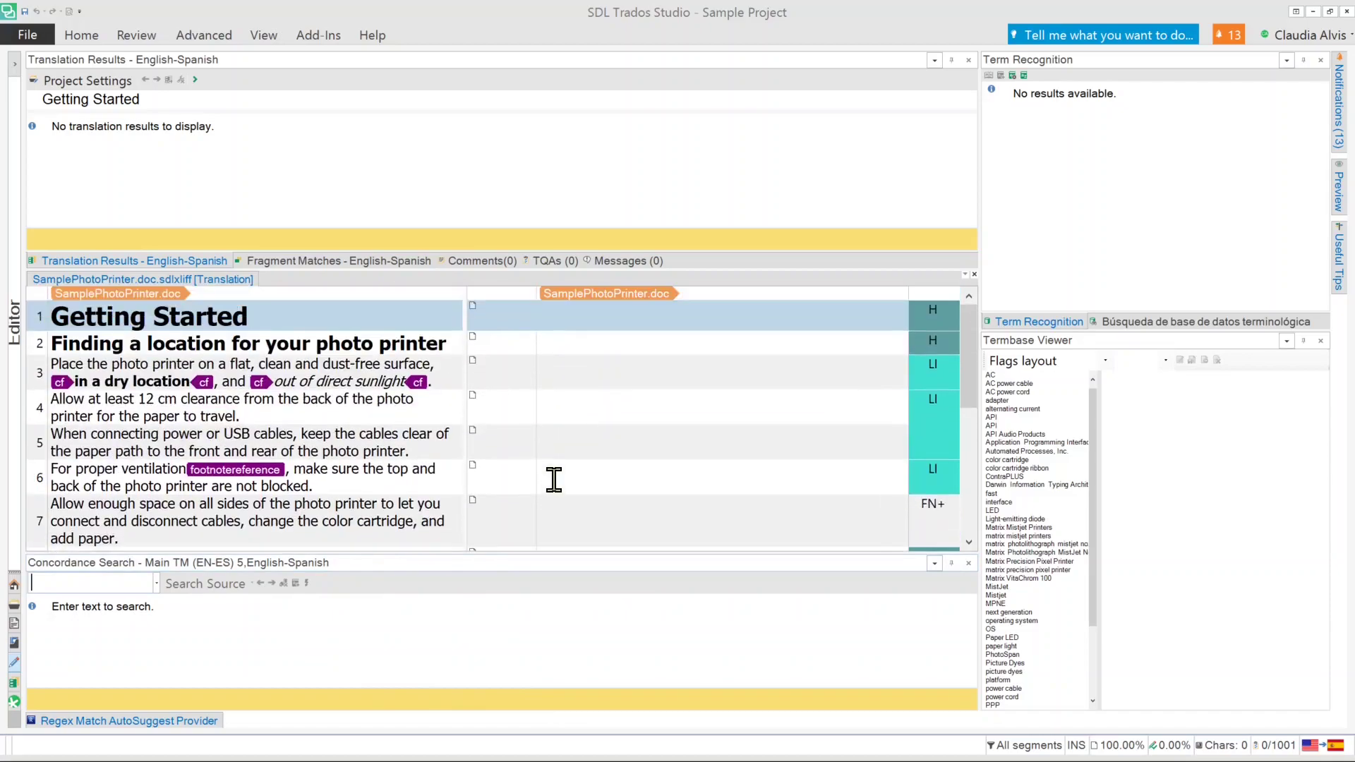
left_click(574, 317)
left_click(571, 360)
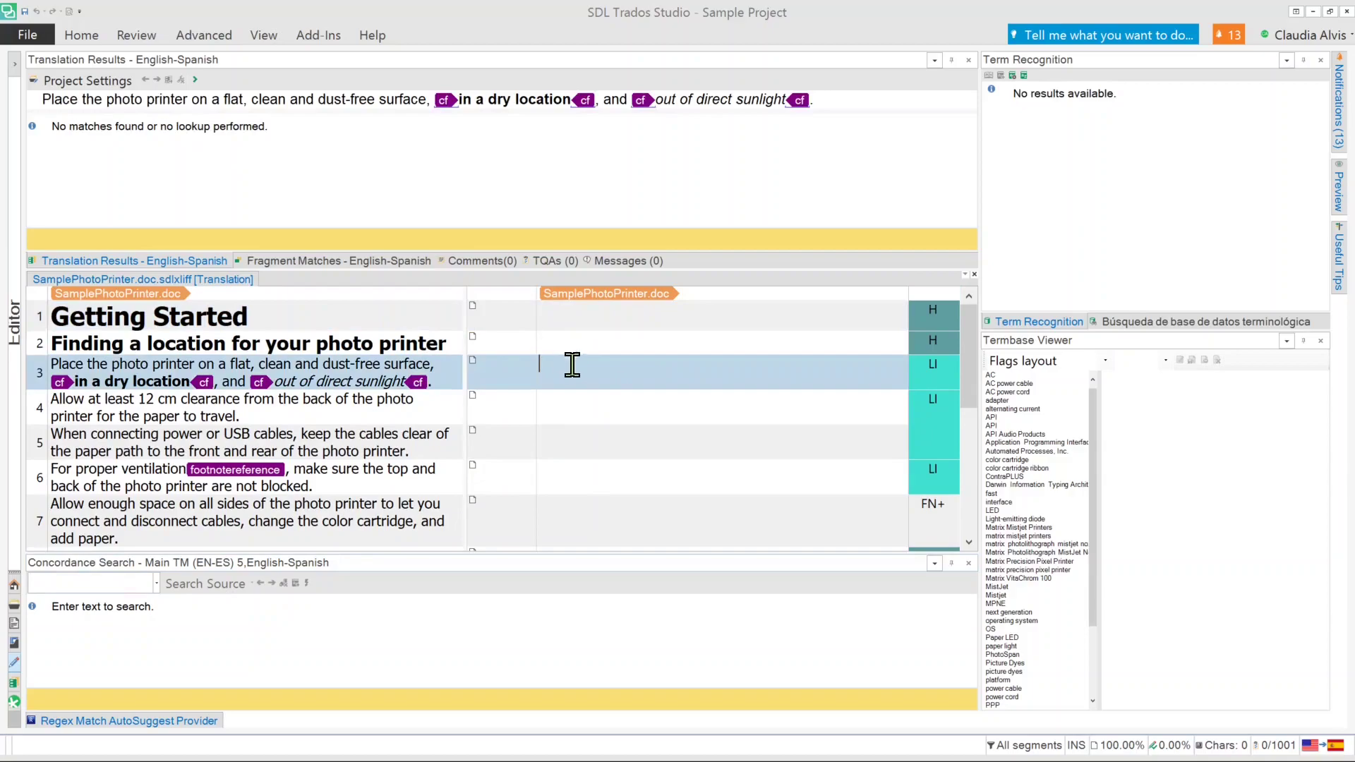
left_click(612, 347)
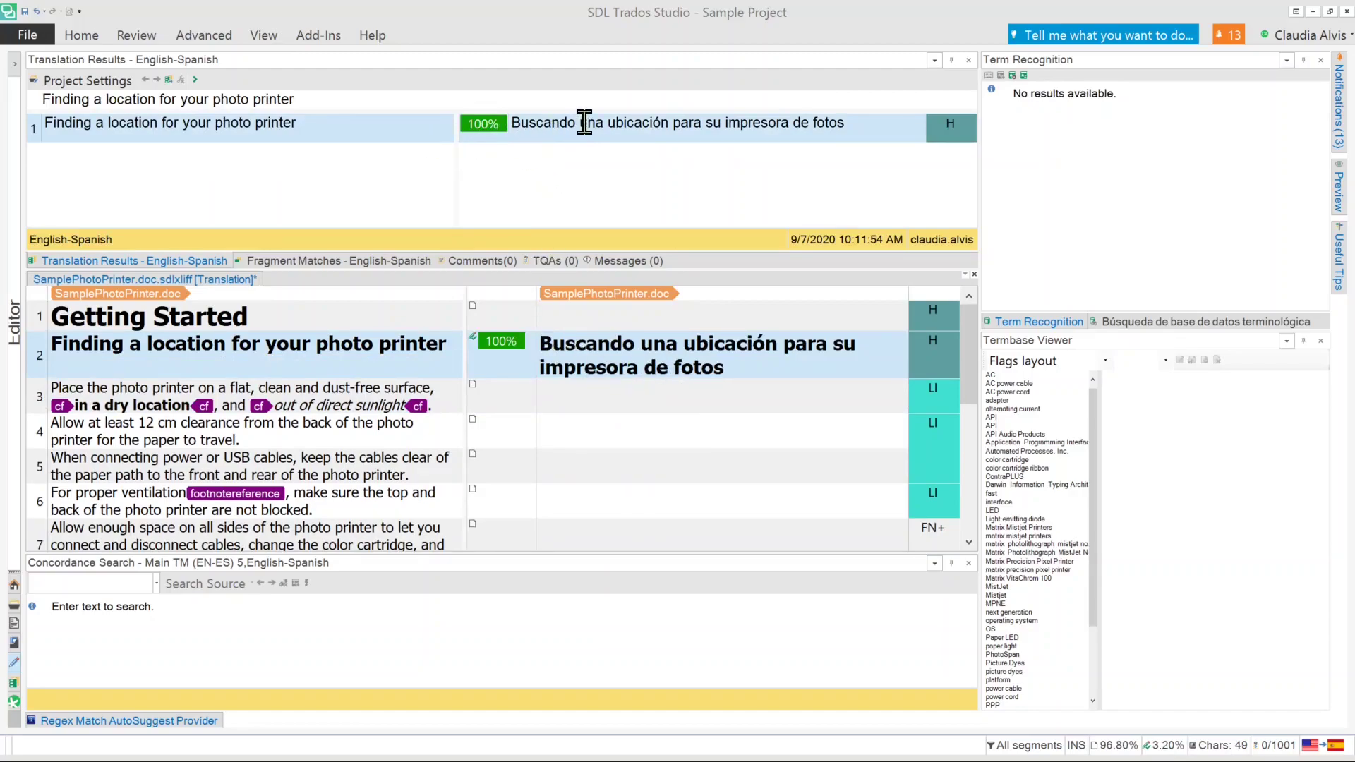
left_click(746, 367)
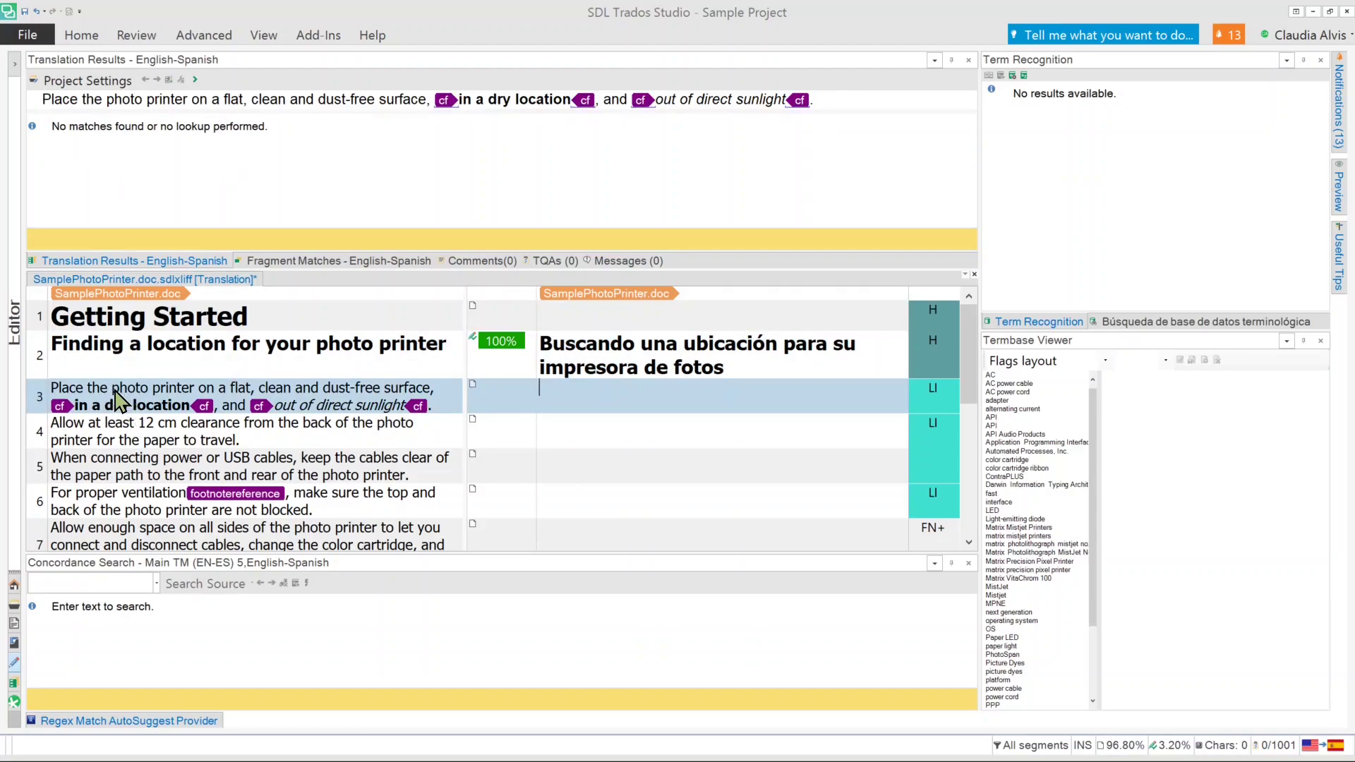
left_click_drag(113, 390, 193, 388)
- Run a concordance search for 'photo printer' with F3 and highlight it in the Main TM result
key("F3")
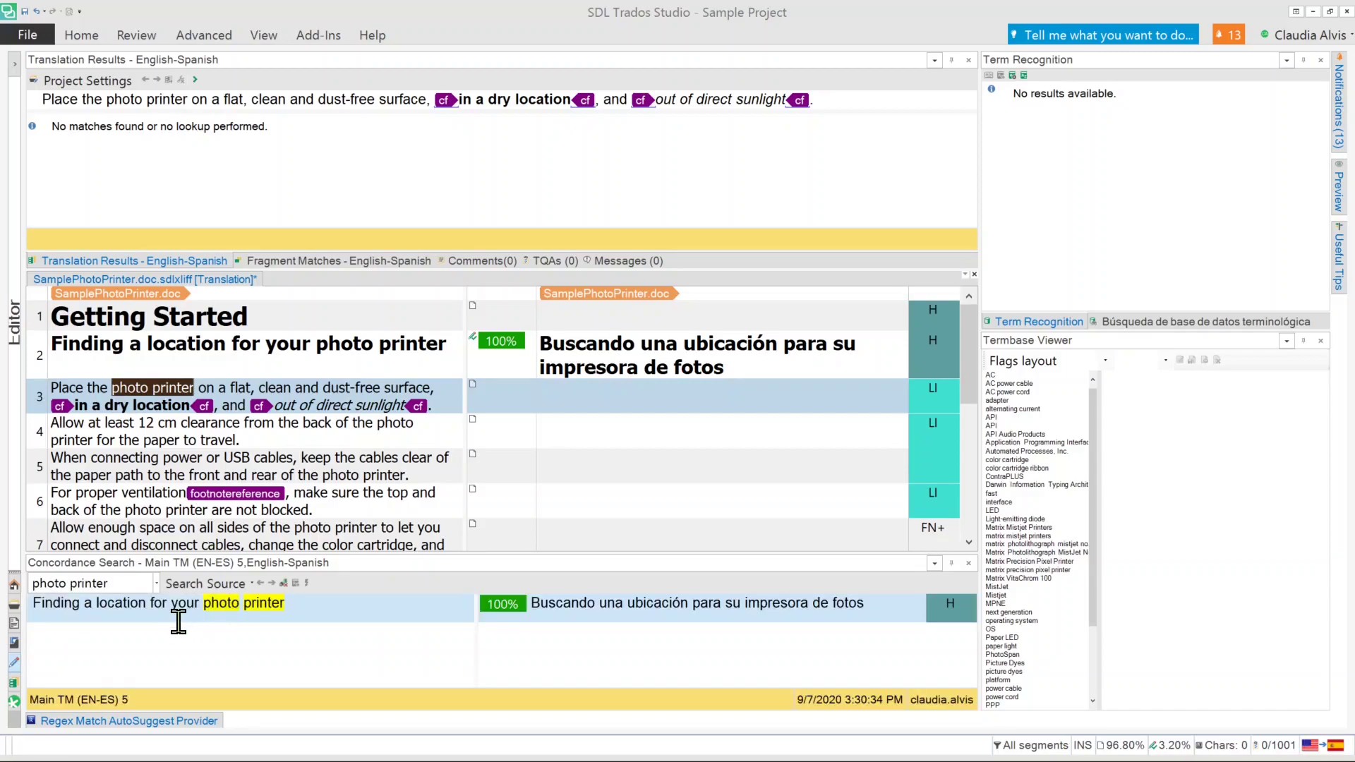
left_click_drag(203, 606, 285, 605)
left_click(631, 391)
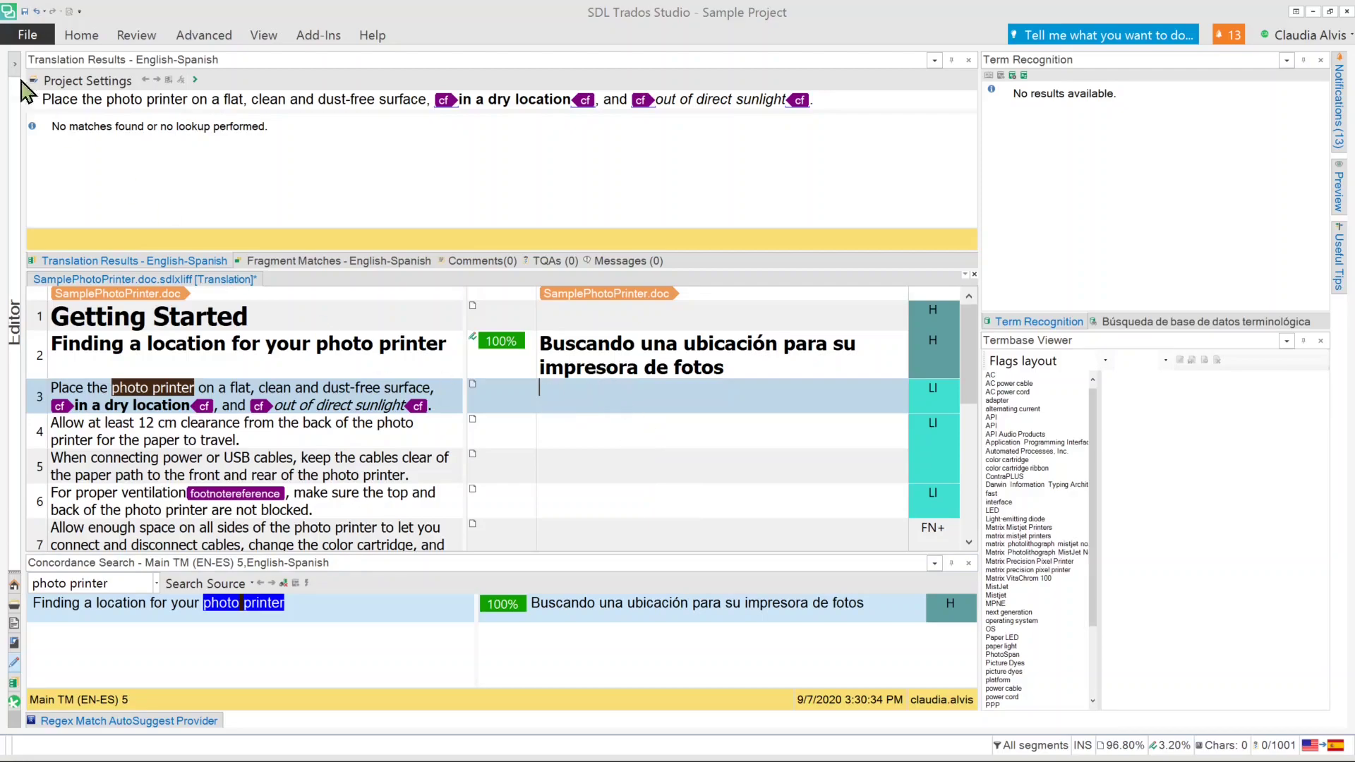
- In Options > Editor > Concordance Search, enable 'Perform search if the TM lookup returns no results'
left_click(41, 38)
left_click(41, 382)
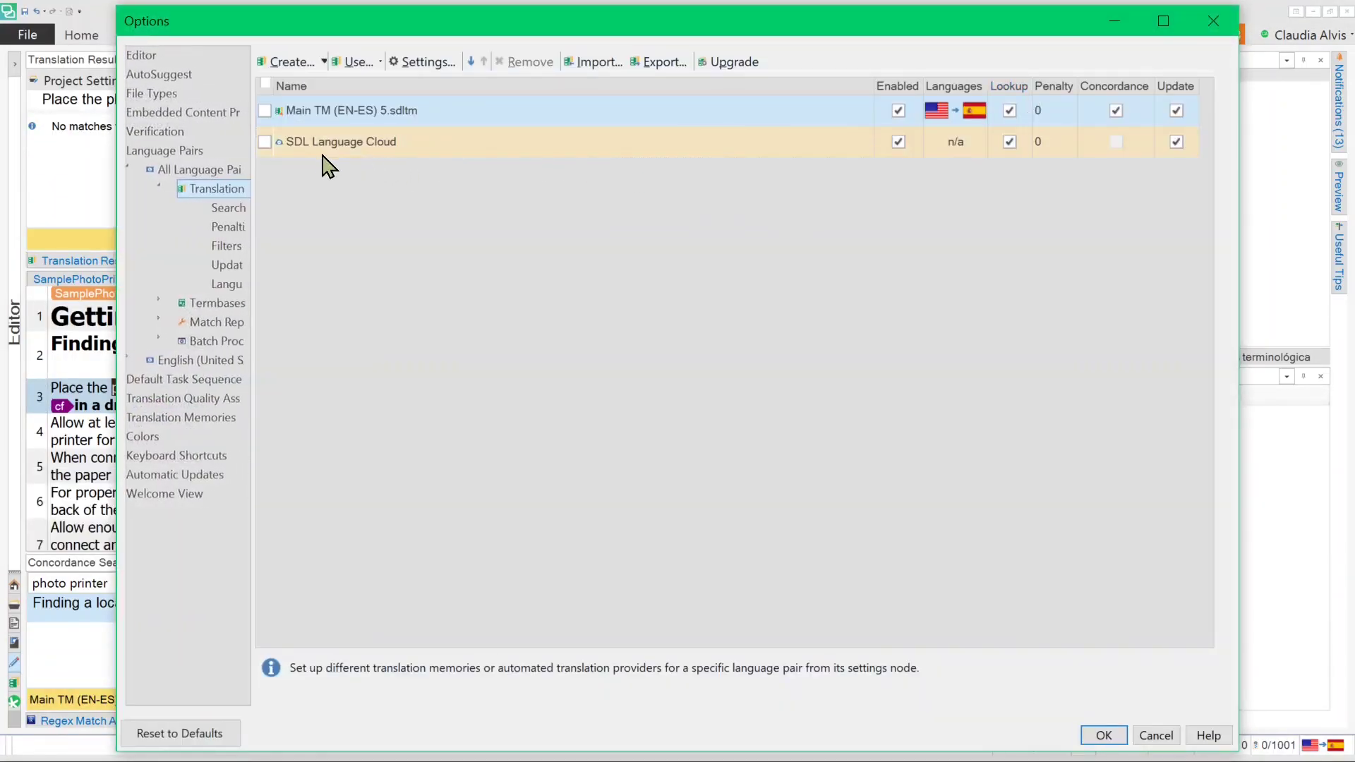
left_click(166, 55)
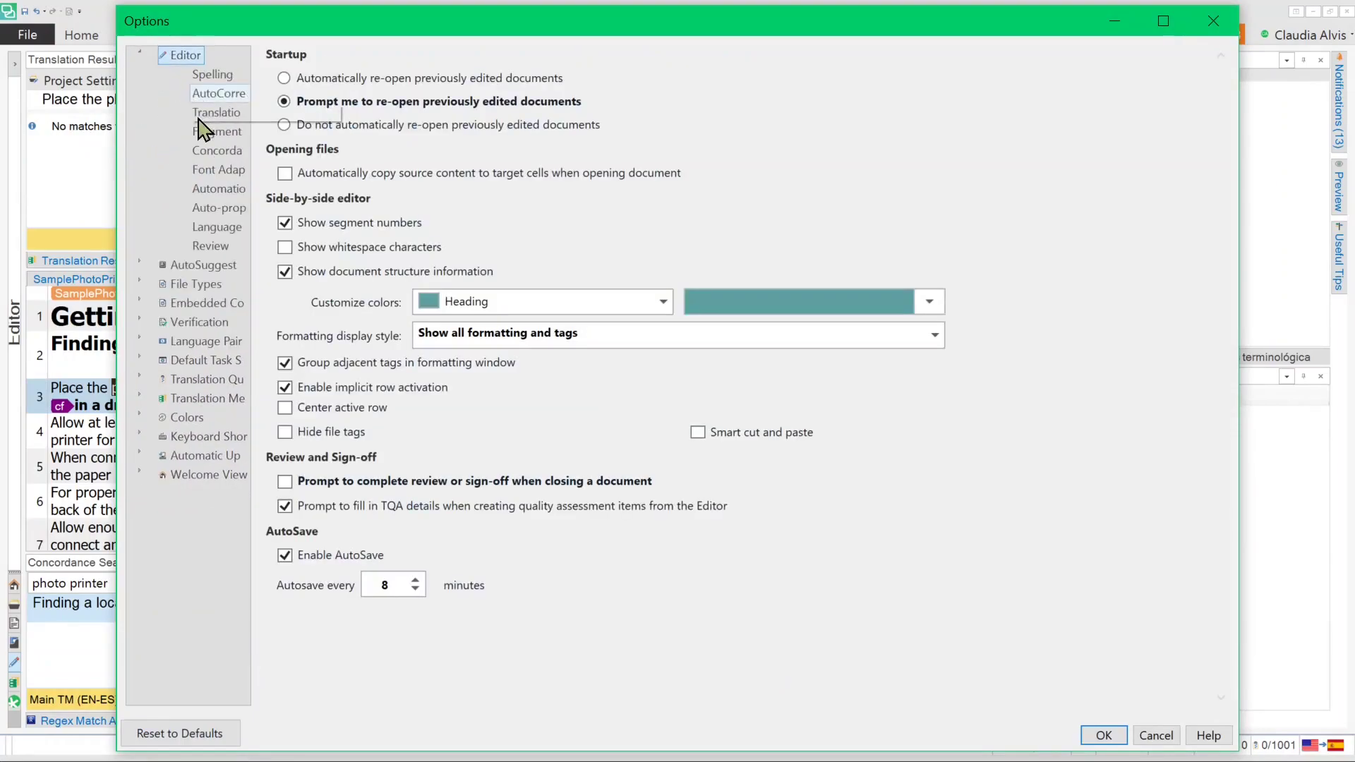
left_click(222, 157)
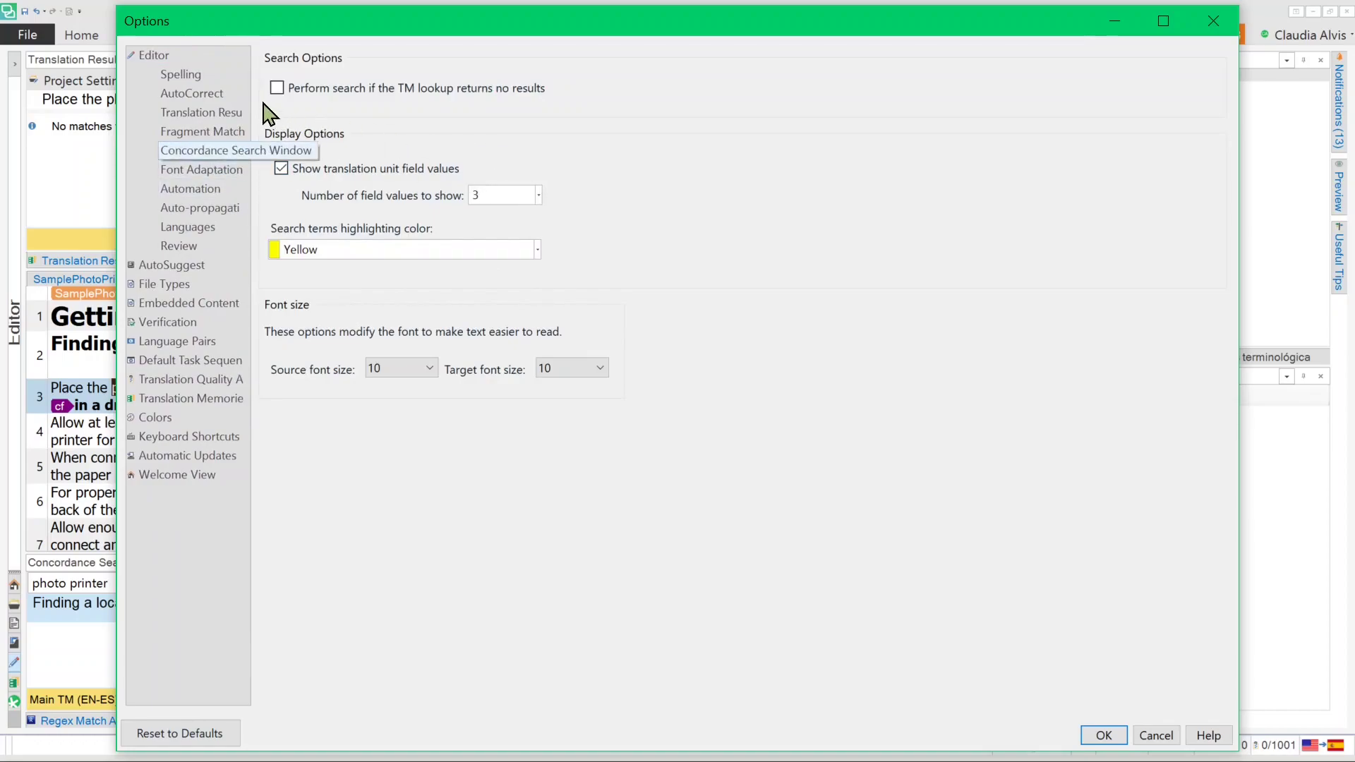
left_click(277, 90)
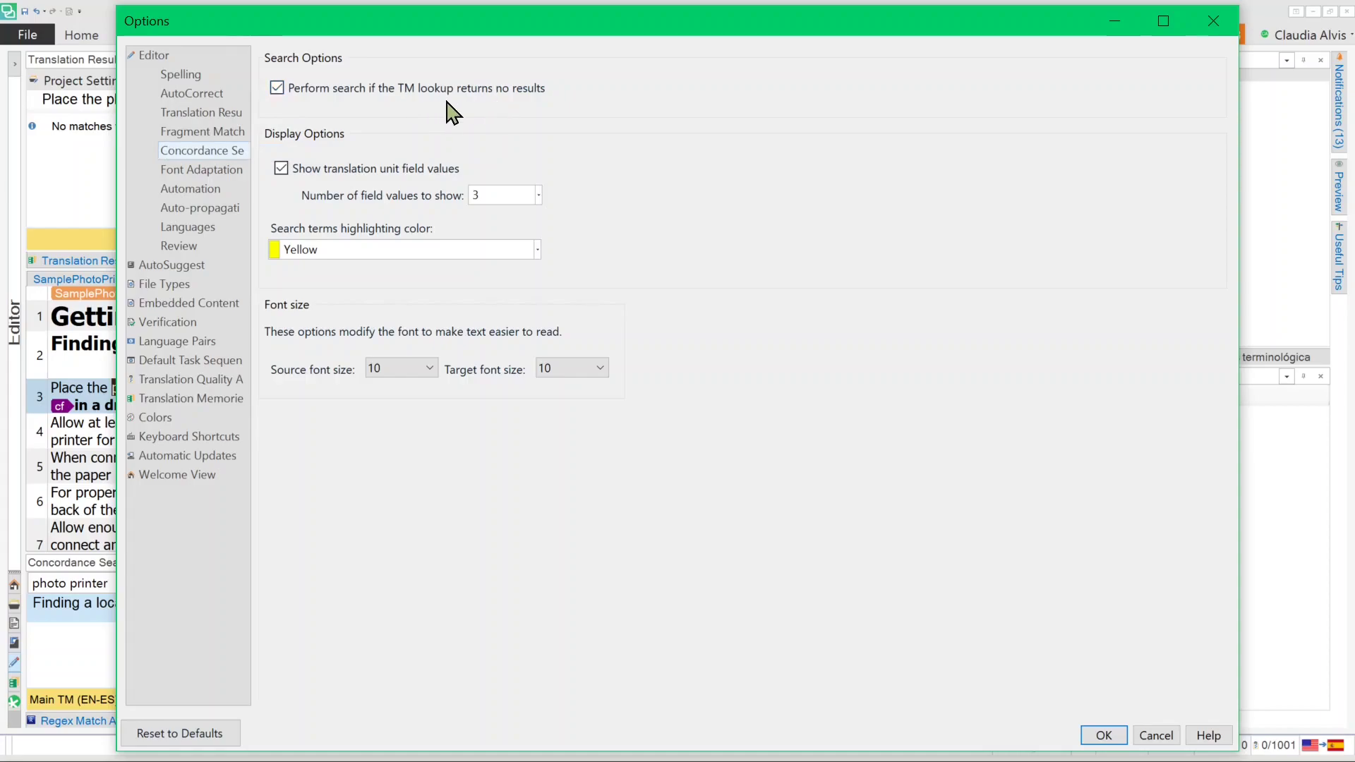
left_click(1099, 734)
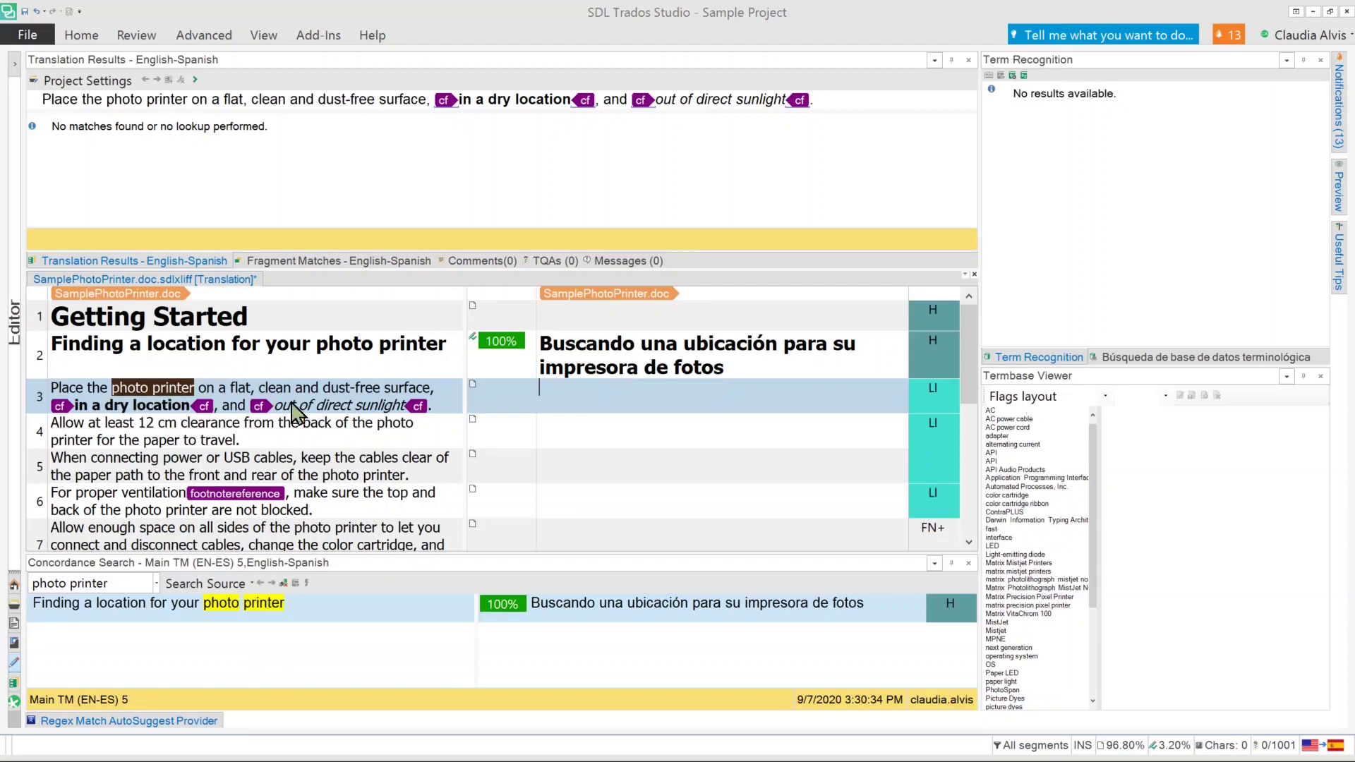
left_click(422, 407)
left_click_drag(426, 408, 49, 387)
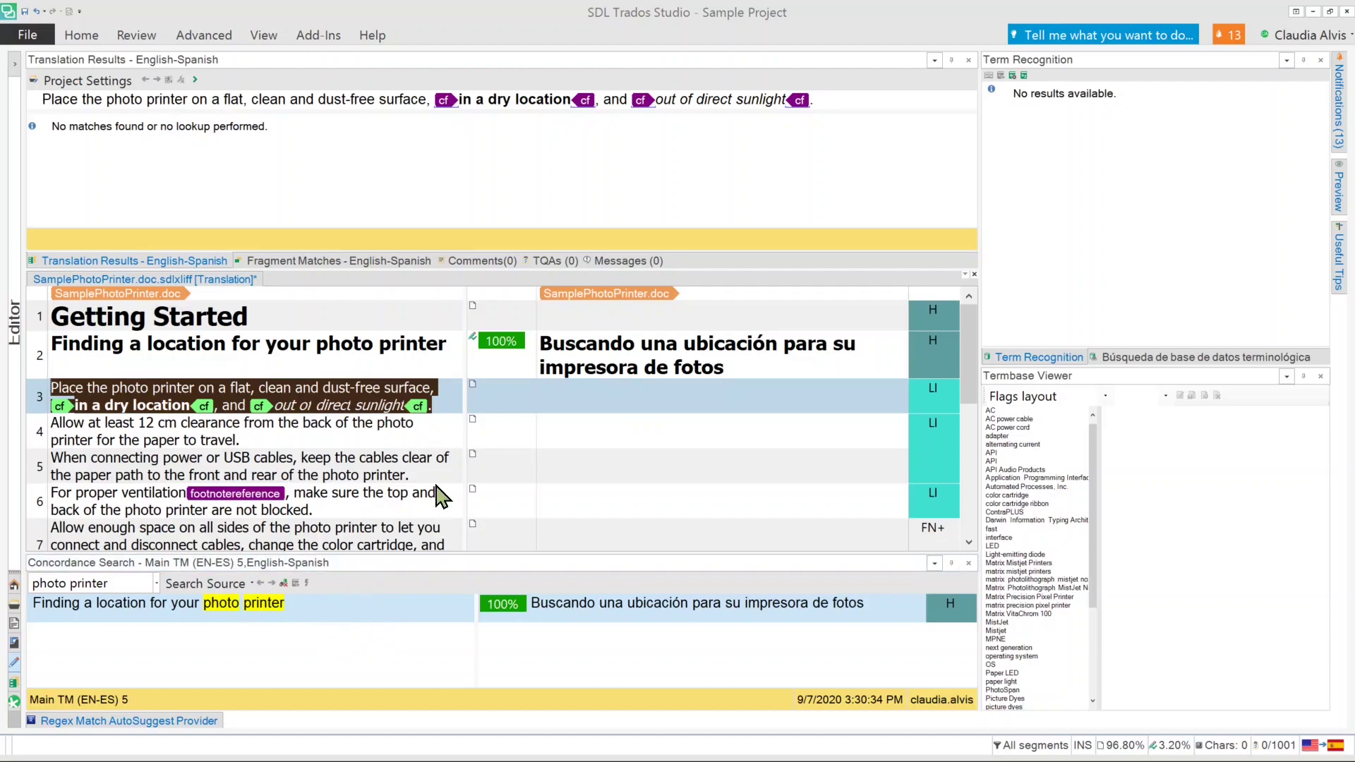
left_click(644, 394)
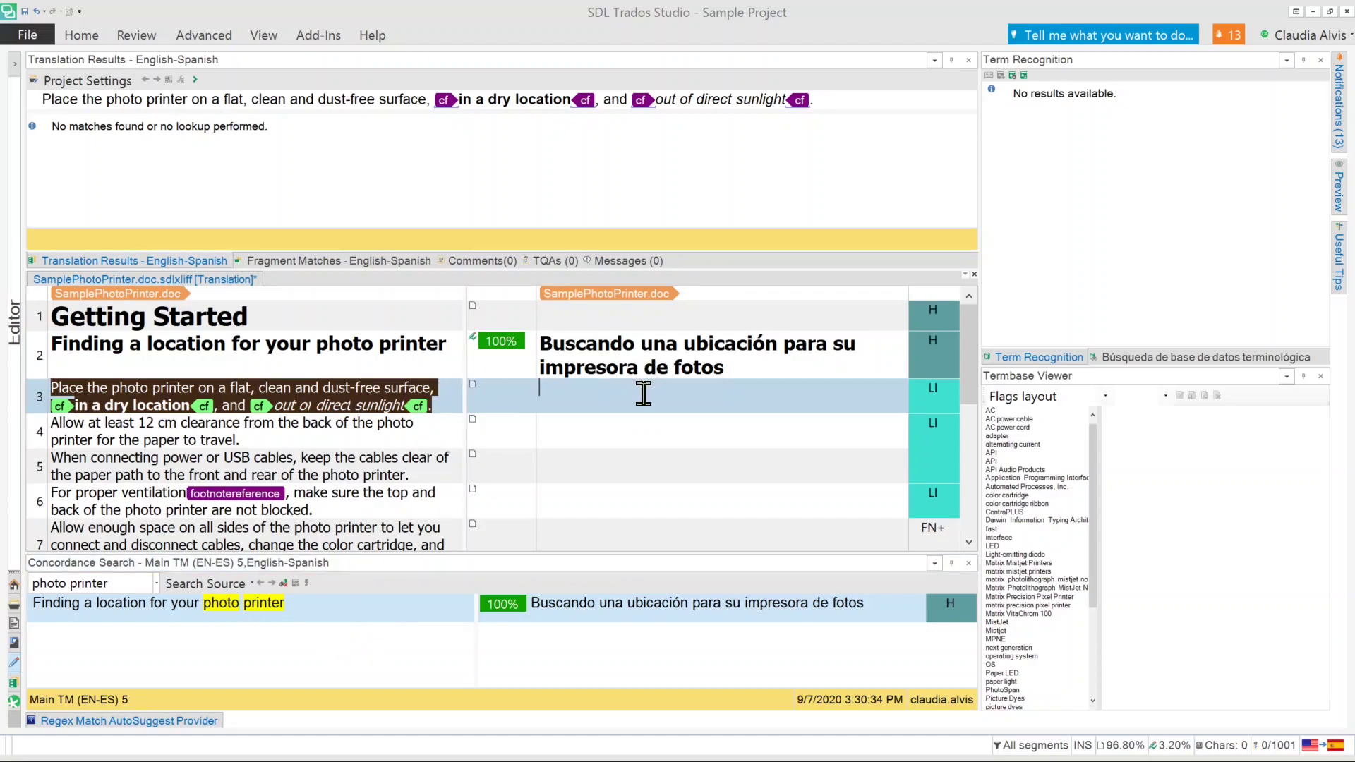